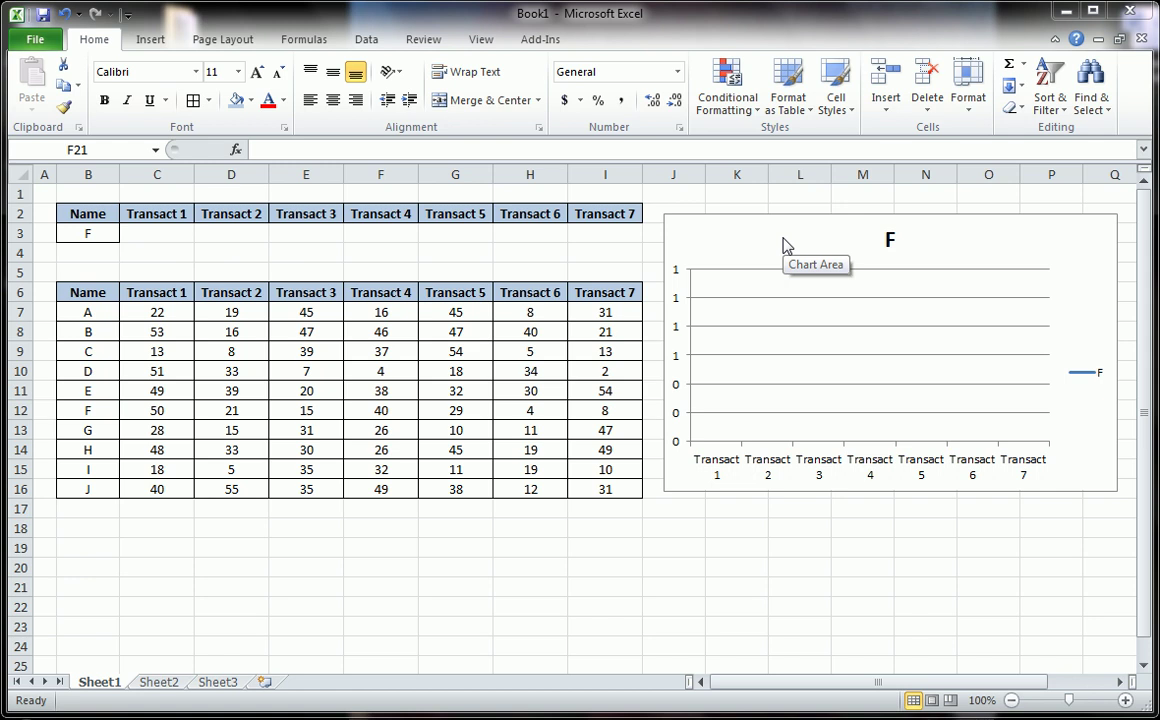
- Examine the source table in B6:I16, its name column and transaction values, the lookup name in B3, and the matching F row
drag(100, 292, 605, 503)
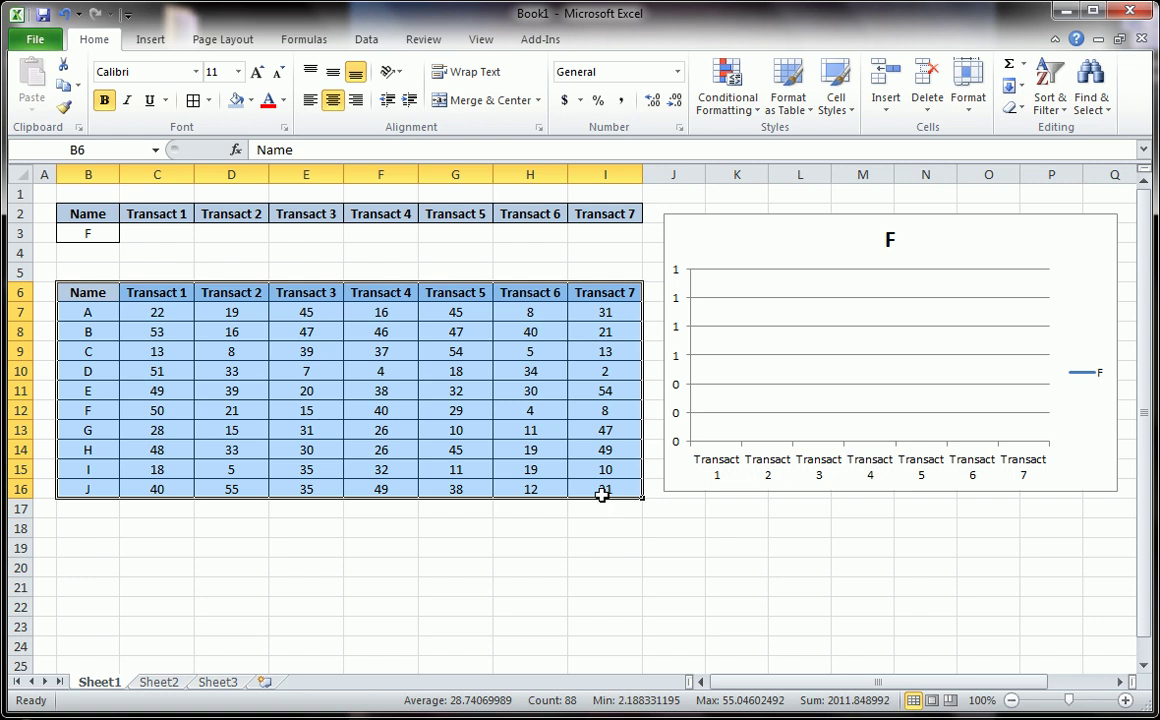
drag(100, 312, 65, 488)
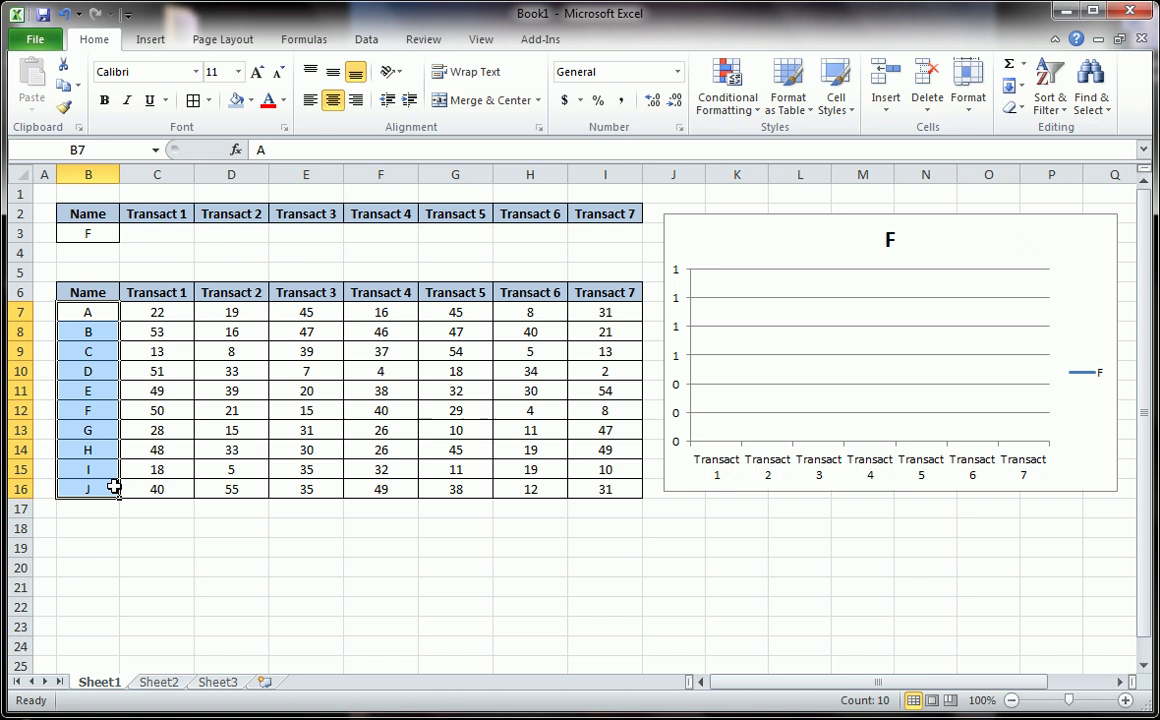
click(163, 292)
drag(163, 292, 600, 484)
drag(128, 313, 591, 318)
click(528, 370)
click(100, 233)
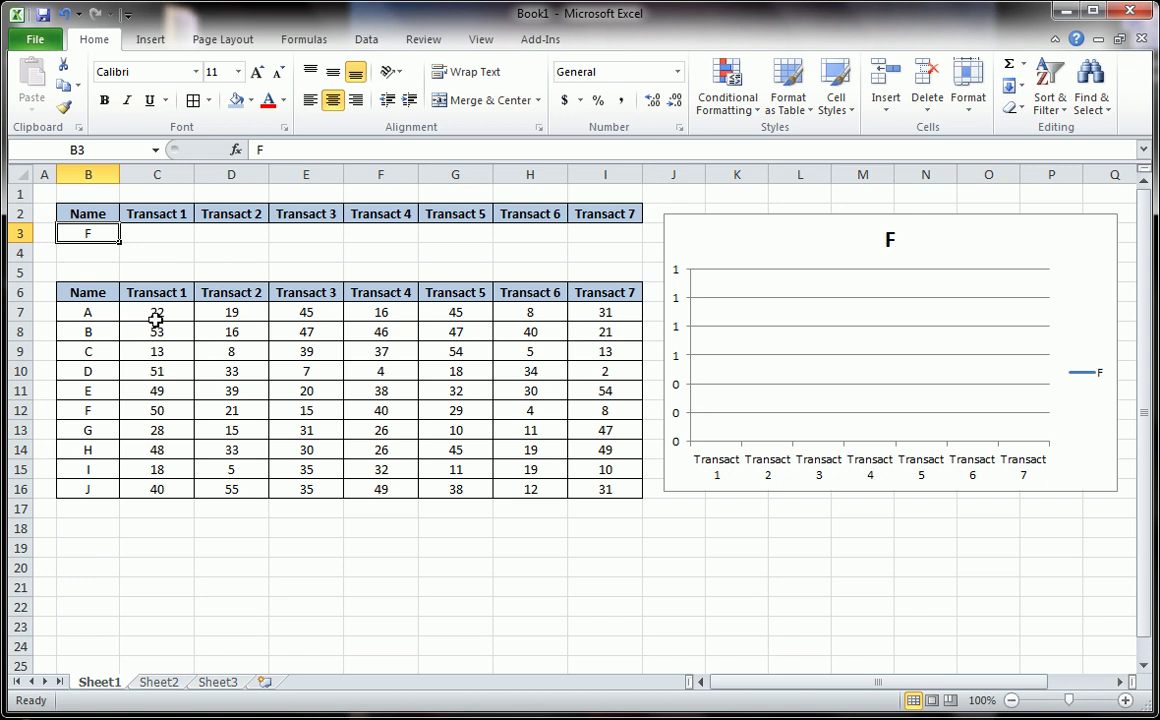
click(141, 412)
drag(141, 412, 593, 412)
- Start a VLOOKUP formula in C3 with B3 as lookup value and the absolute range $B$7:$I$16 as table array
click(151, 228)
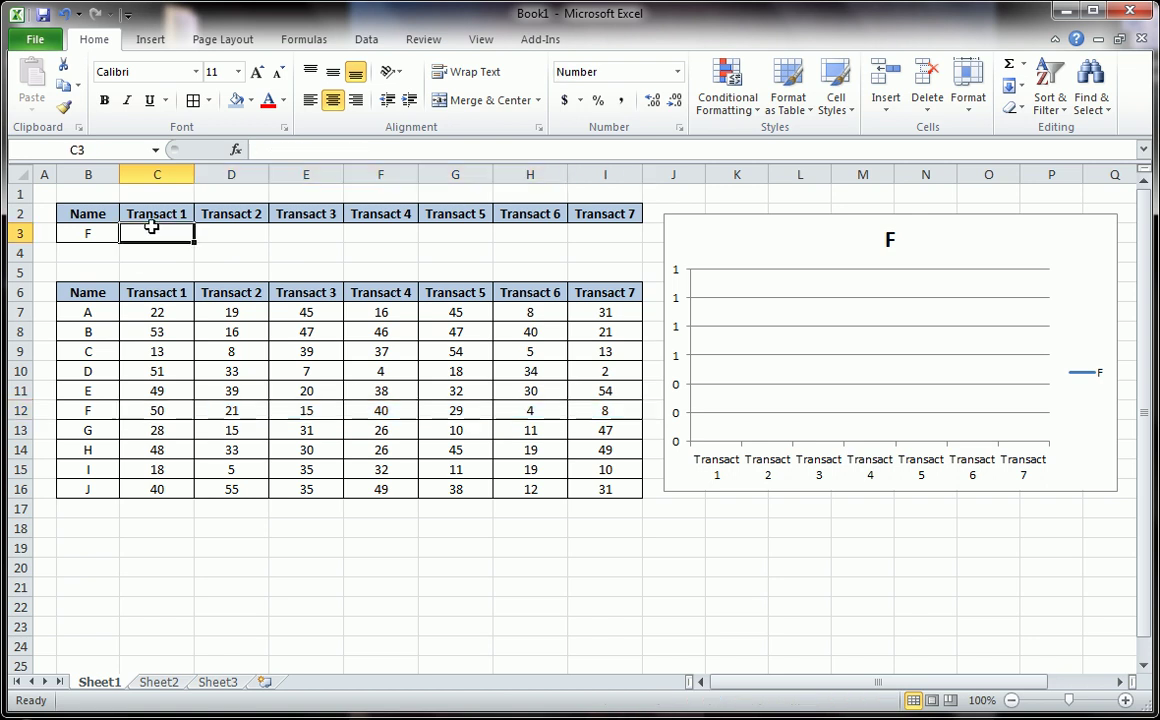
text(=v)
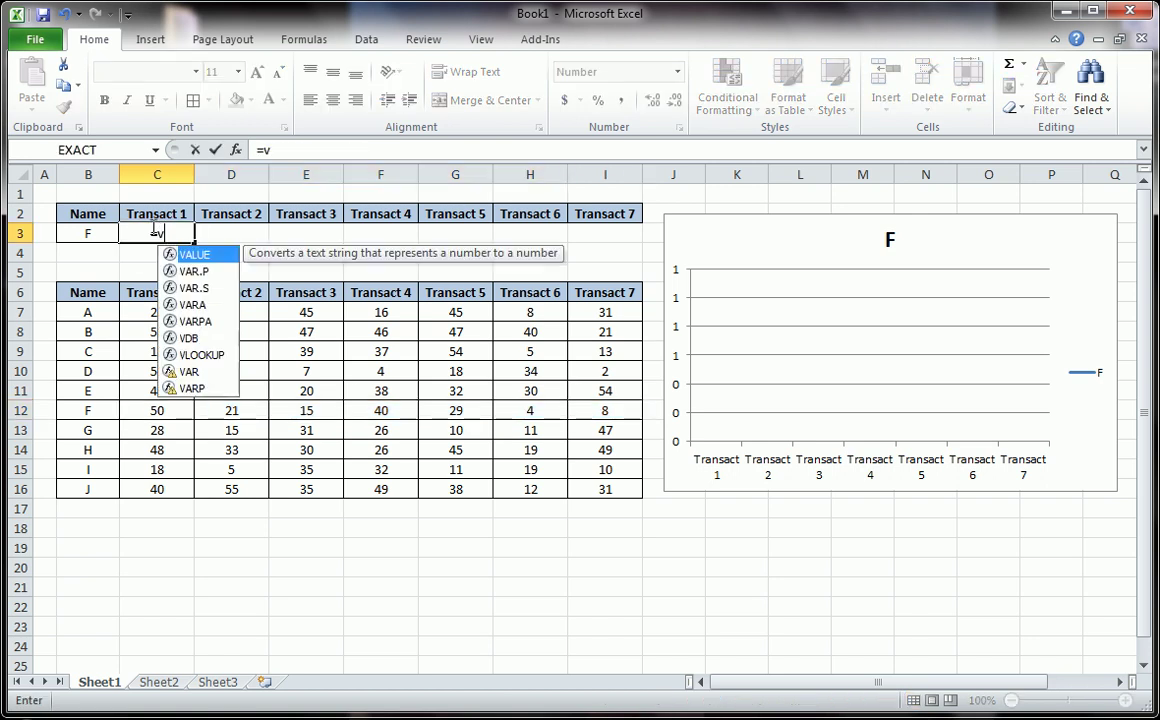
text(lookup()
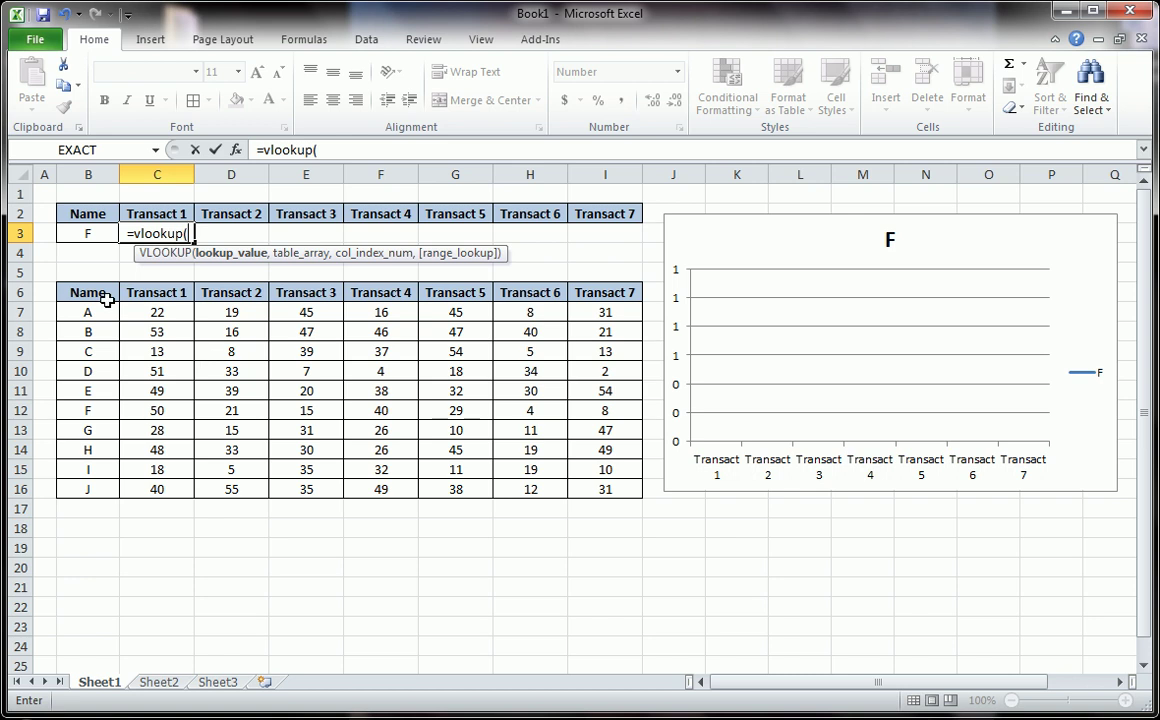
click(86, 233)
text(,)
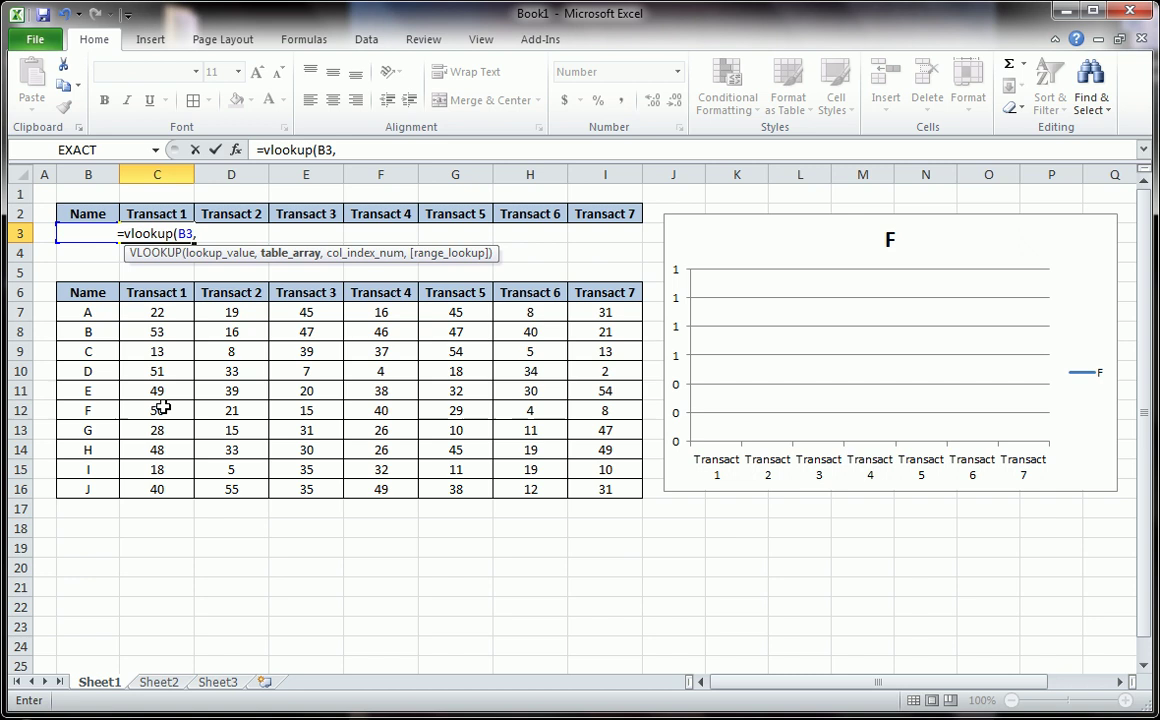
drag(94, 313, 596, 484)
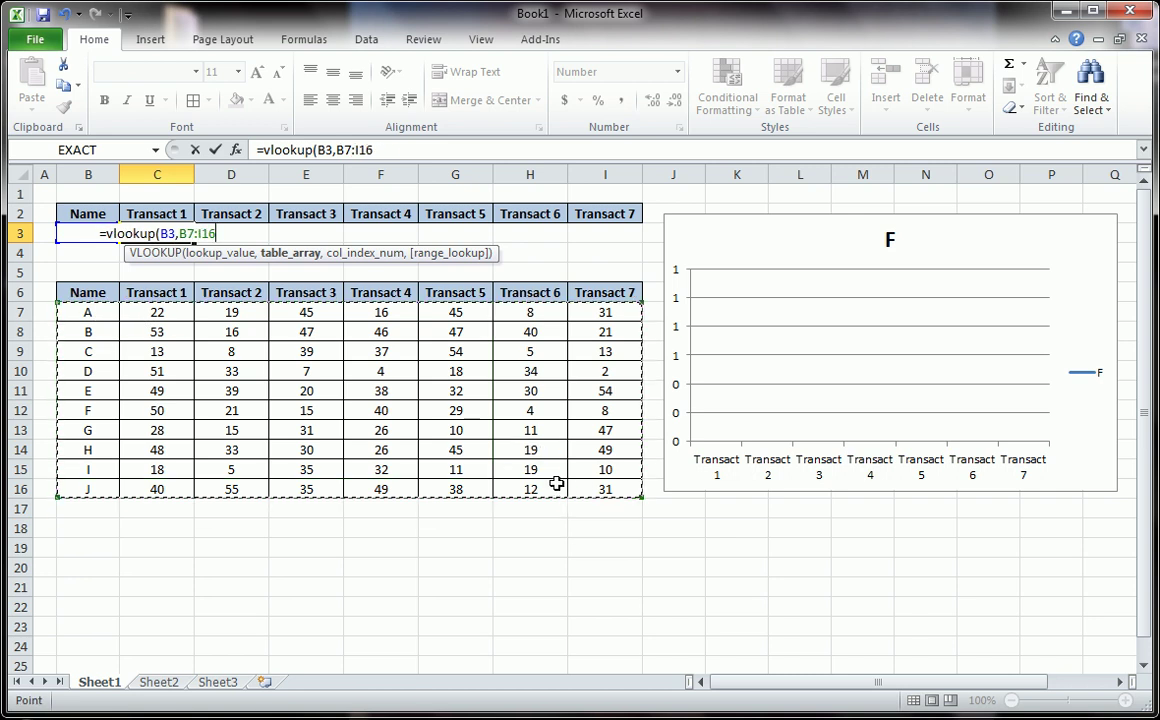
key(F4)
text(,)
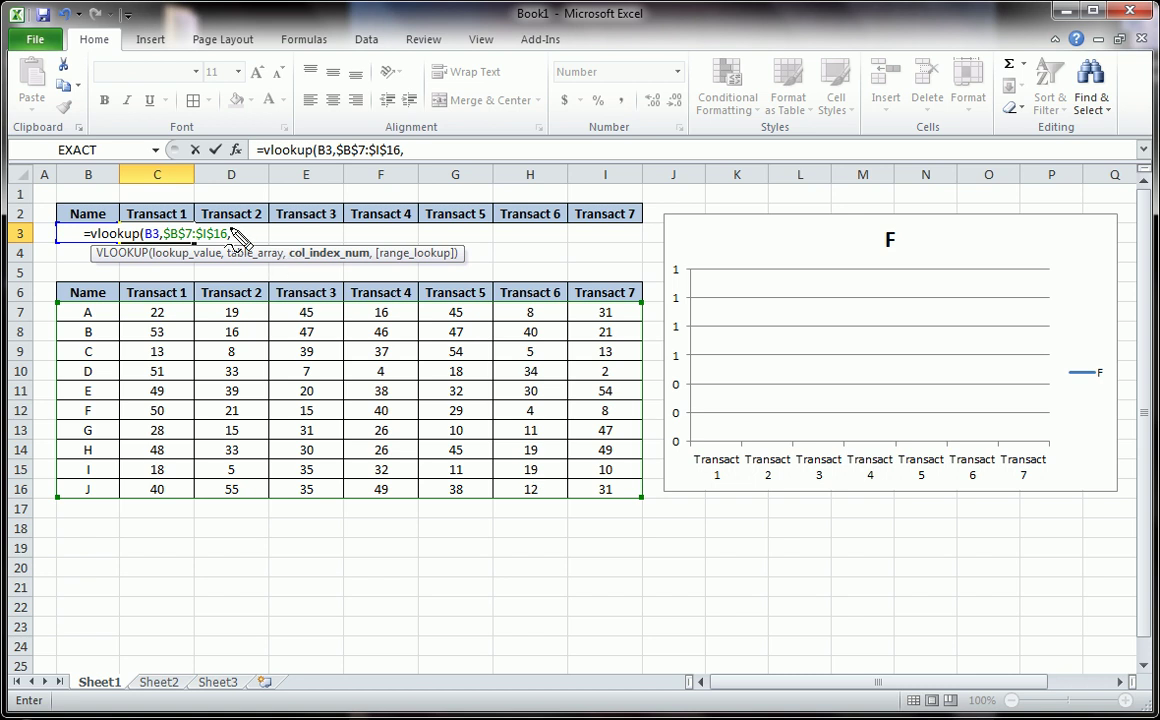
mouse_move(228, 232)
mouse_down()
mouse_move(268, 240)
mouse_move(242, 245)
mouse_move(228, 234)
mouse_move(238, 224)
mouse_up()
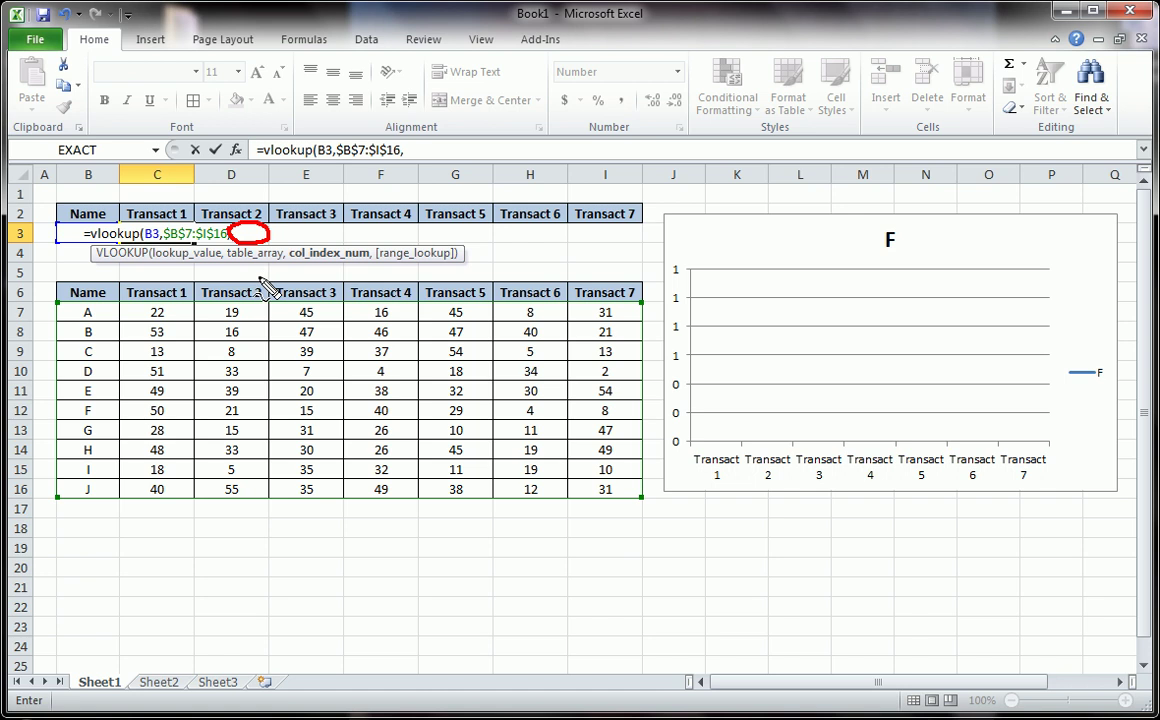
key(Escape)
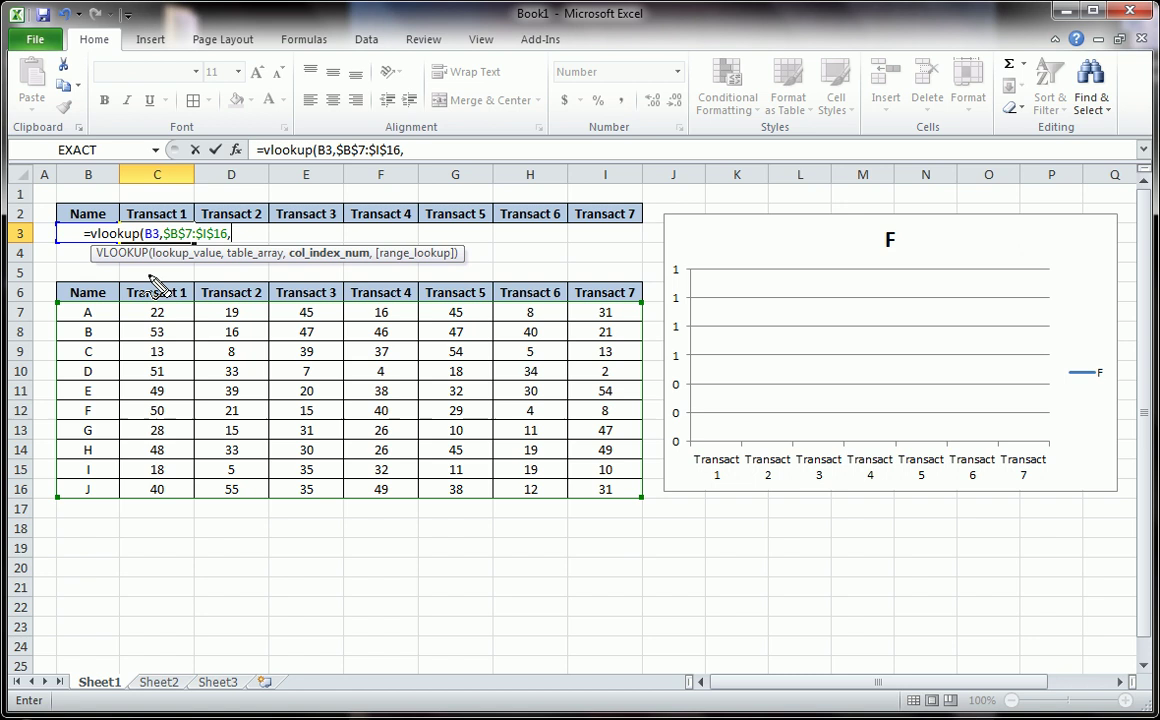
mouse_move(156, 268)
mouse_down()
mouse_move(157, 279)
mouse_move(233, 286)
mouse_move(252, 302)
mouse_move(290, 289)
mouse_up()
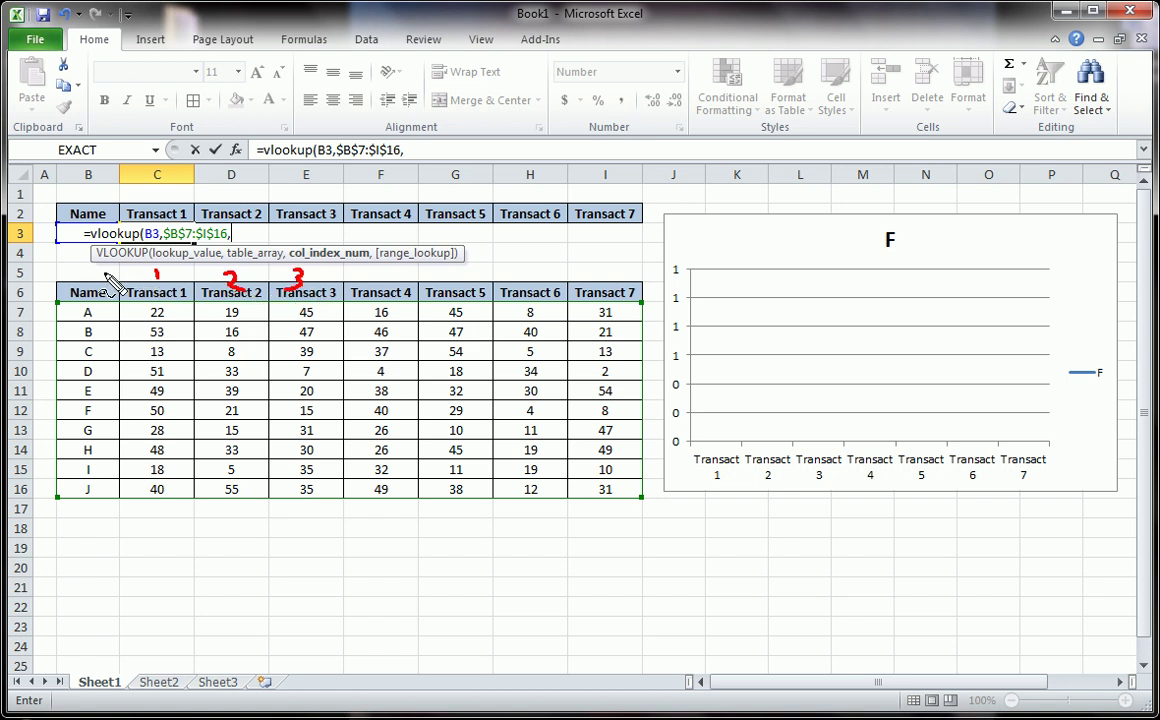
key(e)
drag(92, 274, 238, 296)
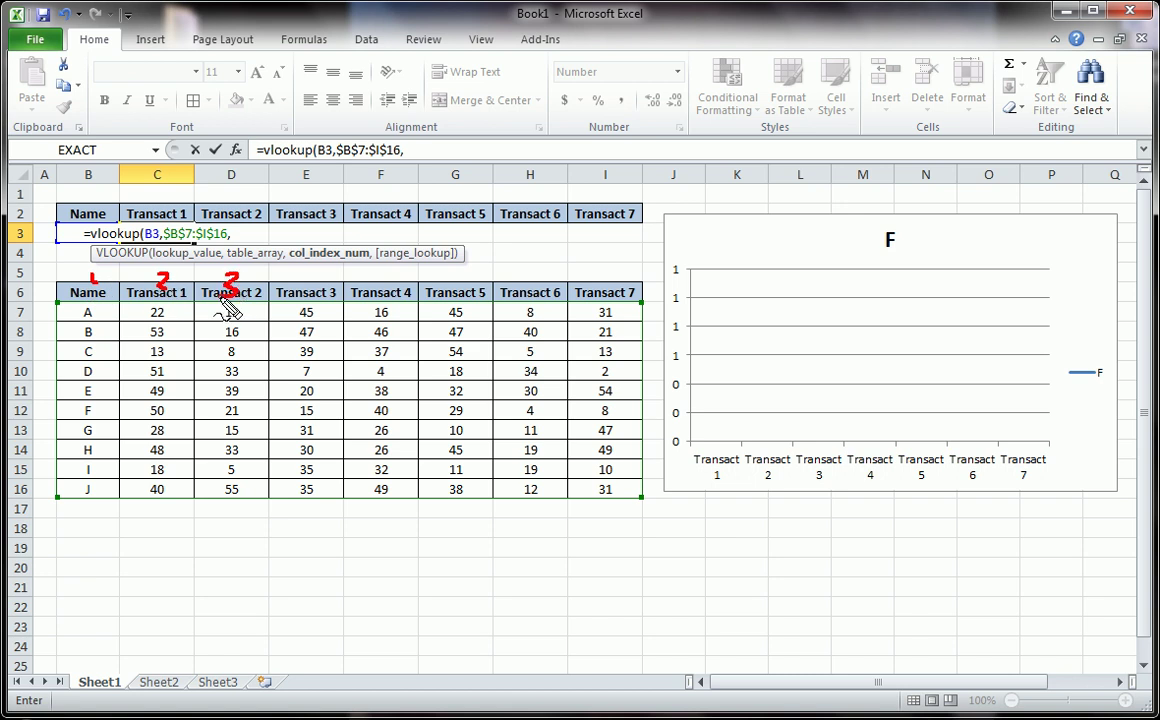
drag(611, 270, 616, 298)
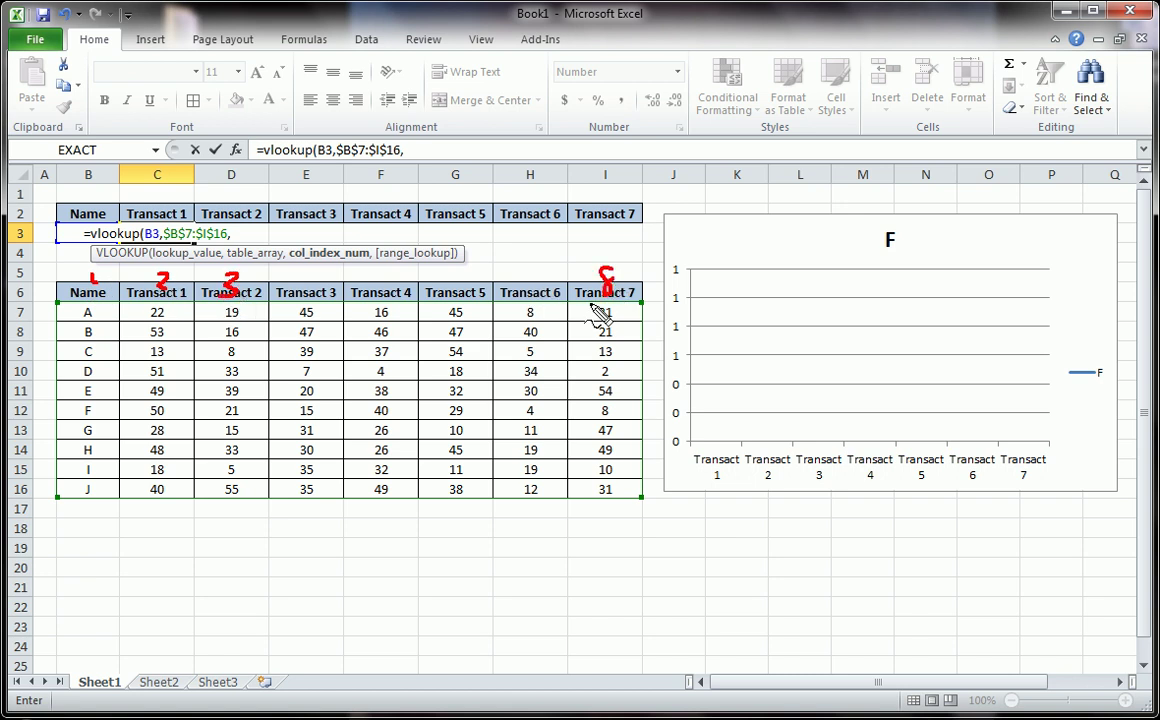
drag(314, 282, 400, 282)
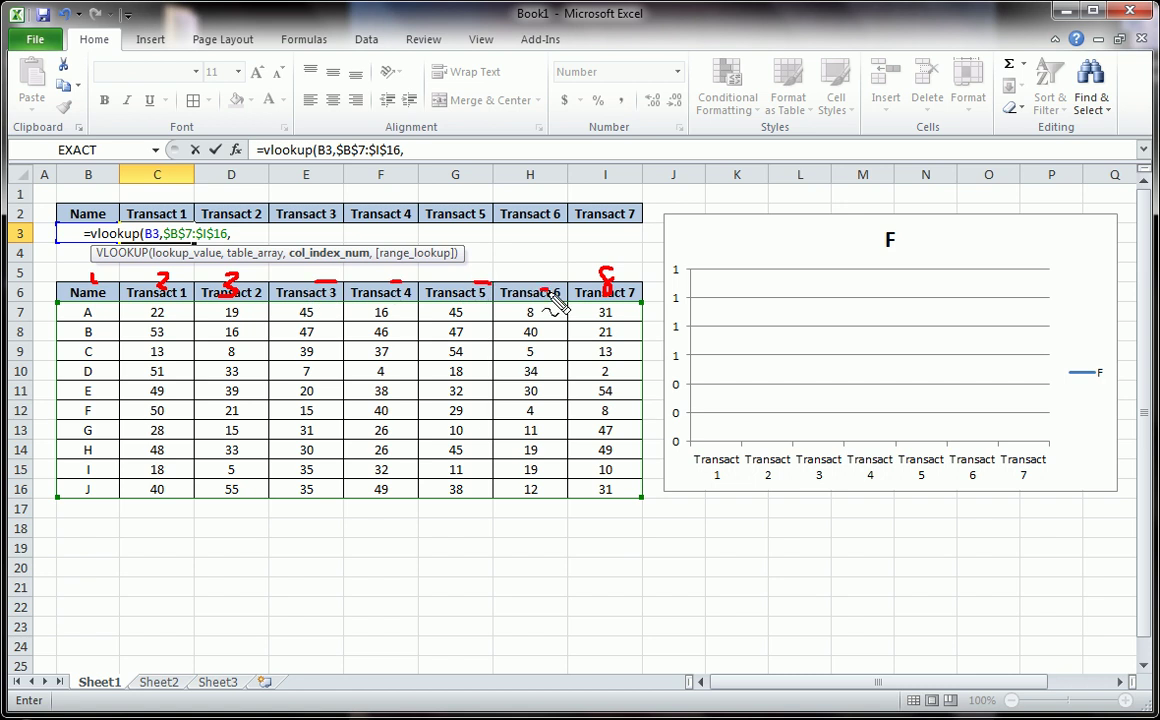
key(Escape)
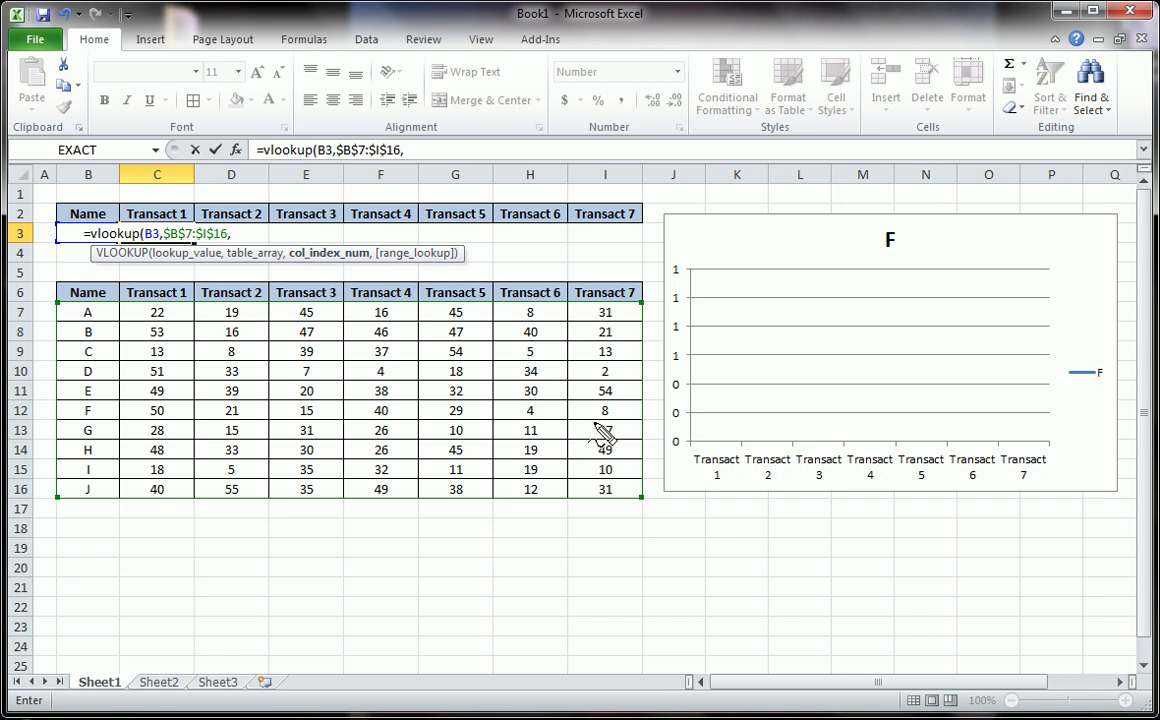
mouse_move(598, 420)
mouse_down()
mouse_move(611, 409)
mouse_move(606, 432)
mouse_move(647, 445)
mouse_up()
- Complete the VLOOKUP formula in C3 with column index 8 and FALSE for an exact match
text(8)
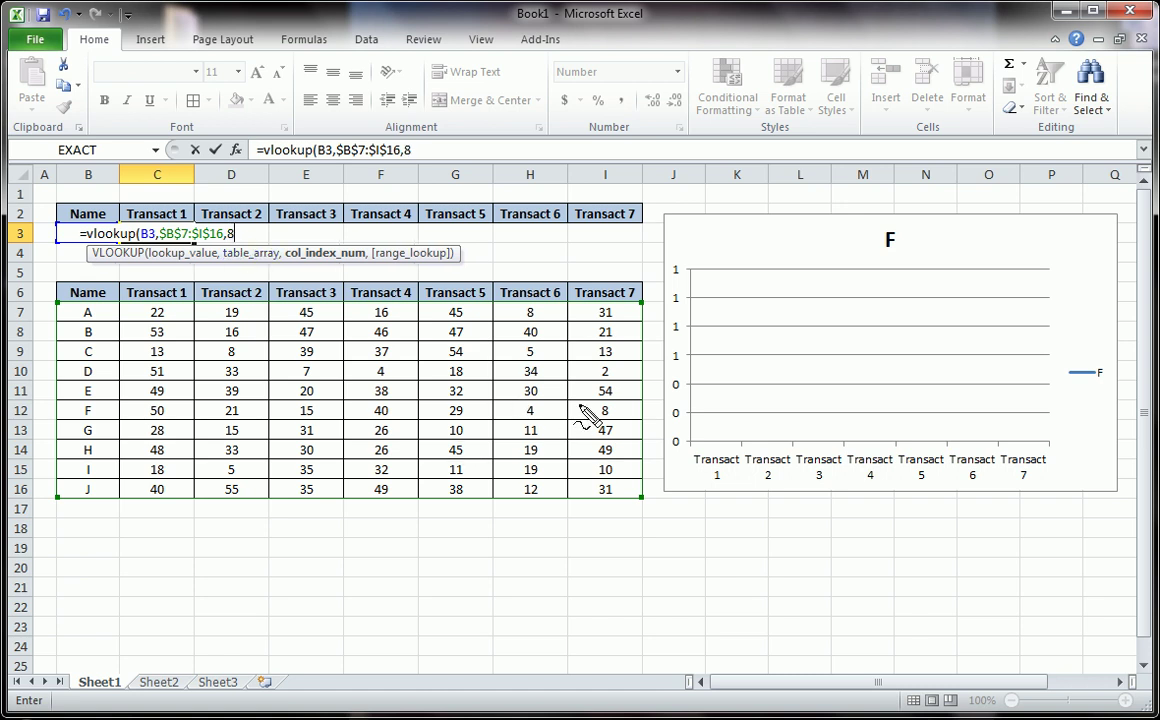
drag(578, 410, 626, 414)
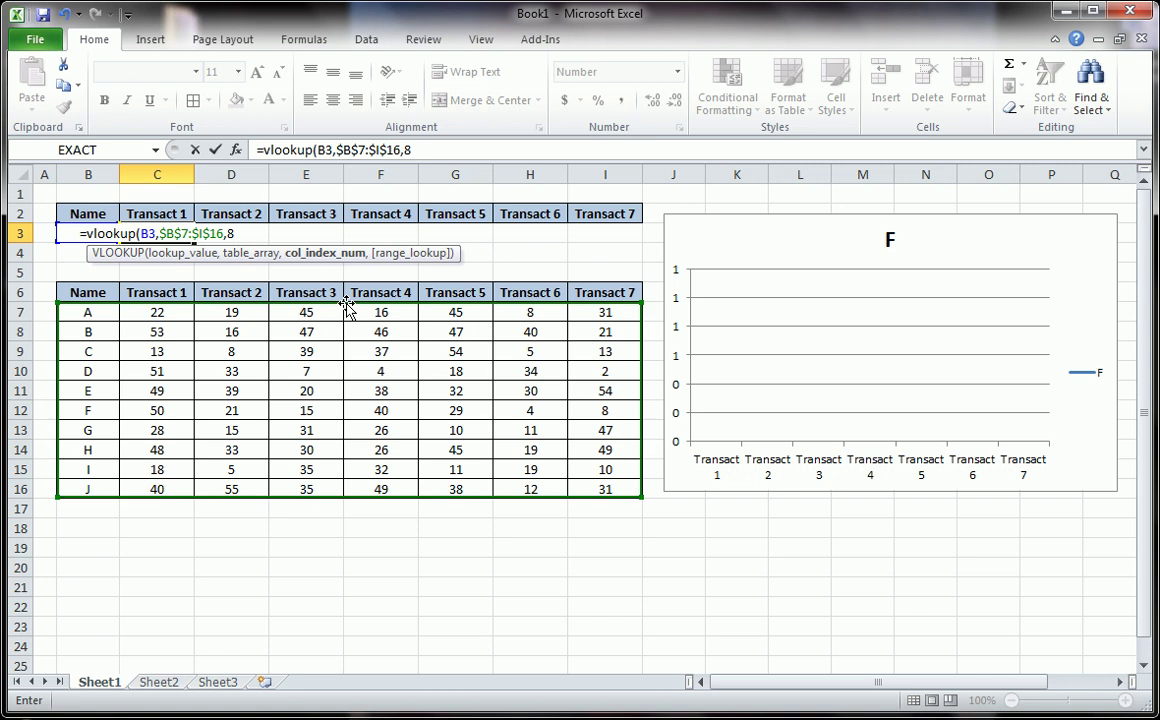
text(,false))
key(Return)
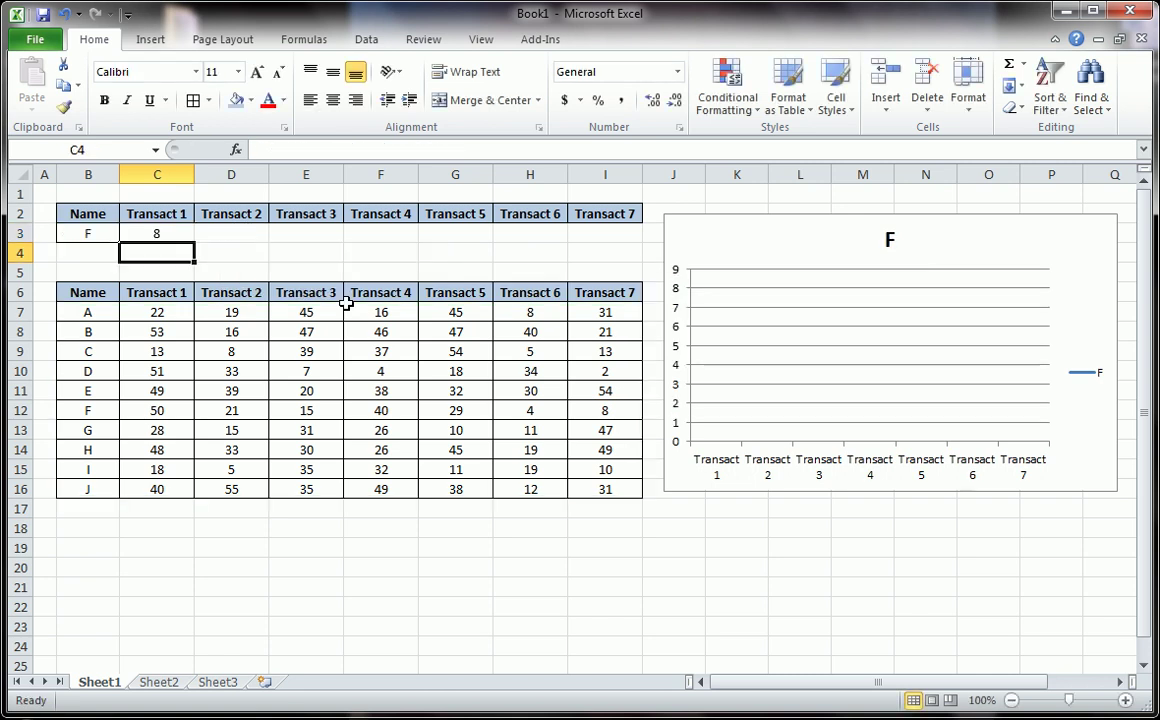
mouse_move(135, 224)
mouse_down()
mouse_move(150, 253)
mouse_move(180, 228)
mouse_up()
mouse_move(78, 405)
mouse_down()
mouse_move(90, 414)
mouse_move(102, 402)
mouse_up()
mouse_move(612, 398)
mouse_down()
mouse_move(616, 426)
mouse_move(601, 406)
mouse_move(614, 401)
mouse_up()
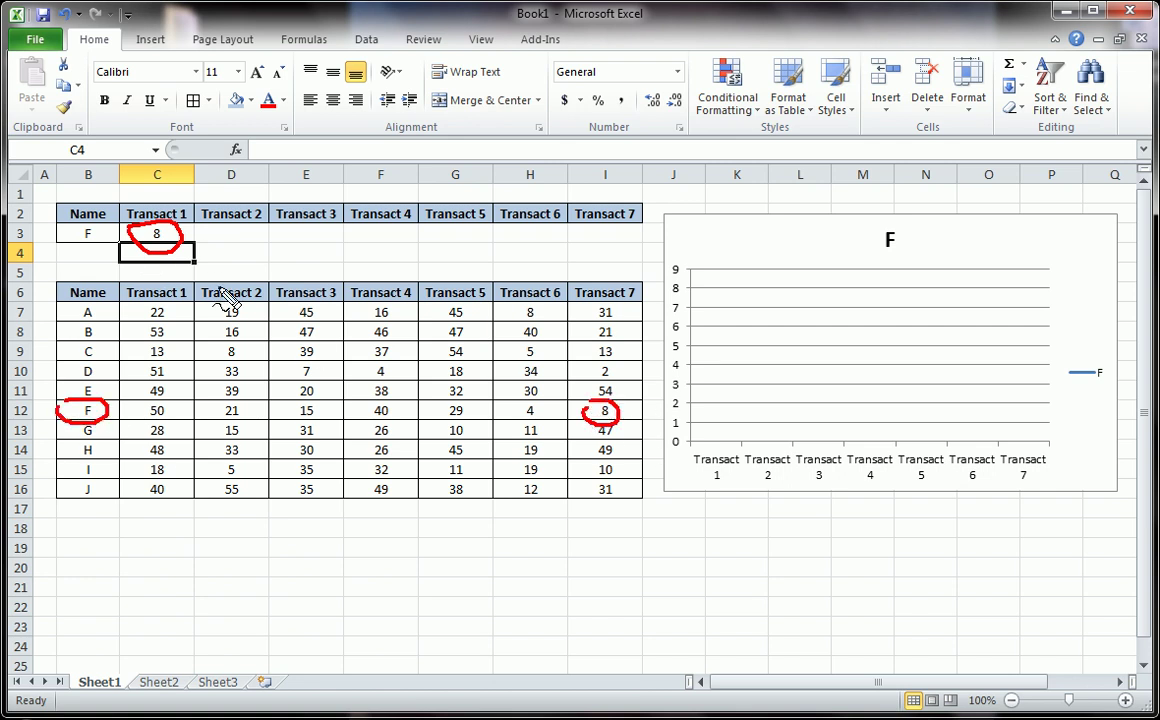
key(Escape)
- Clear the single-cell VLOOKUP formula from C3
click(155, 233)
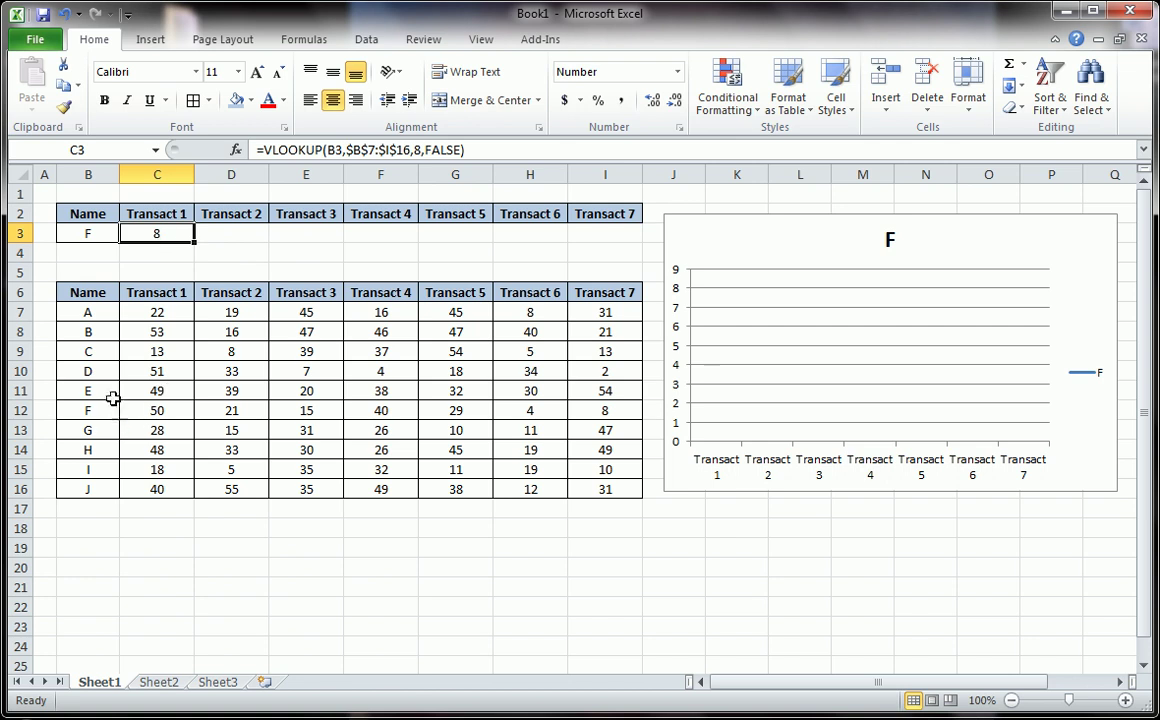
mouse_move(88, 398)
mouse_down()
mouse_move(563, 399)
mouse_move(640, 432)
mouse_move(160, 441)
mouse_move(83, 414)
mouse_up()
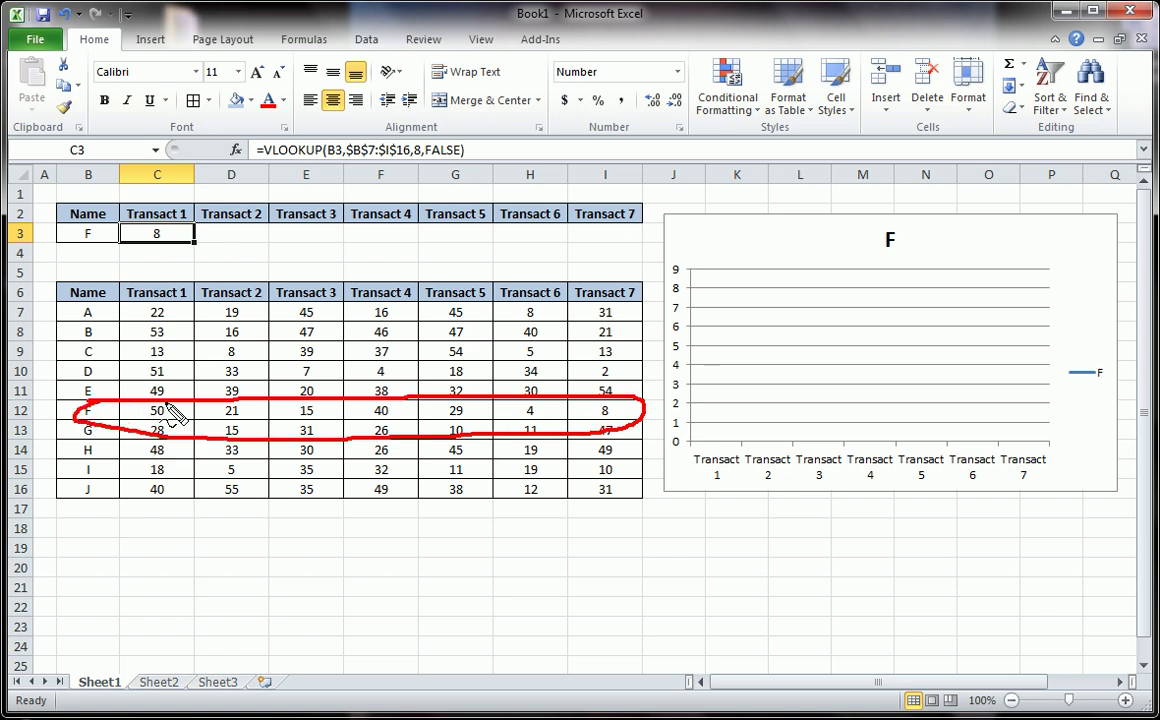
key(Escape)
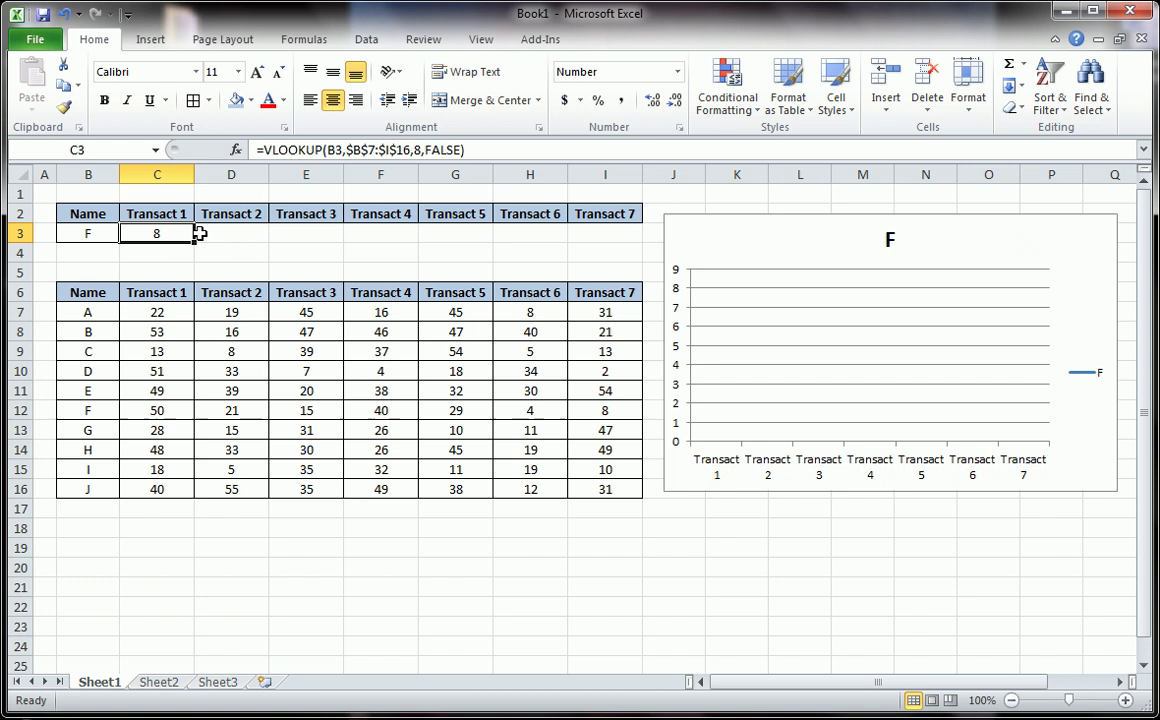
key(Delete)
click(231, 250)
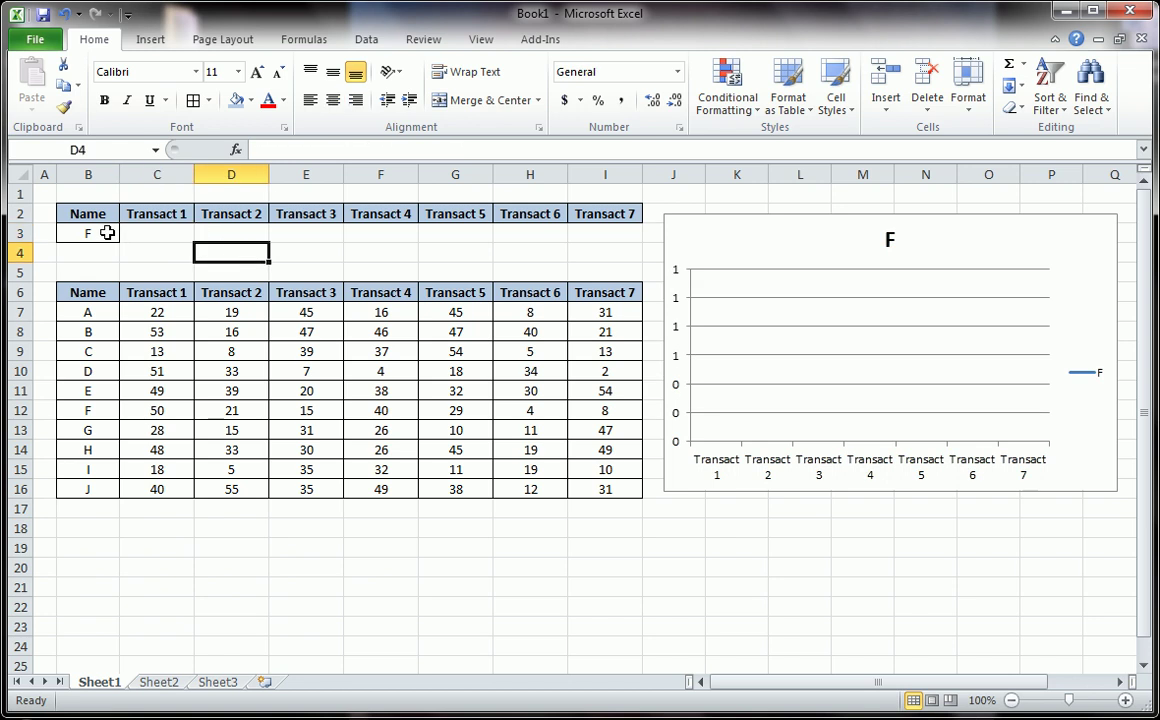
drag(122, 232, 596, 228)
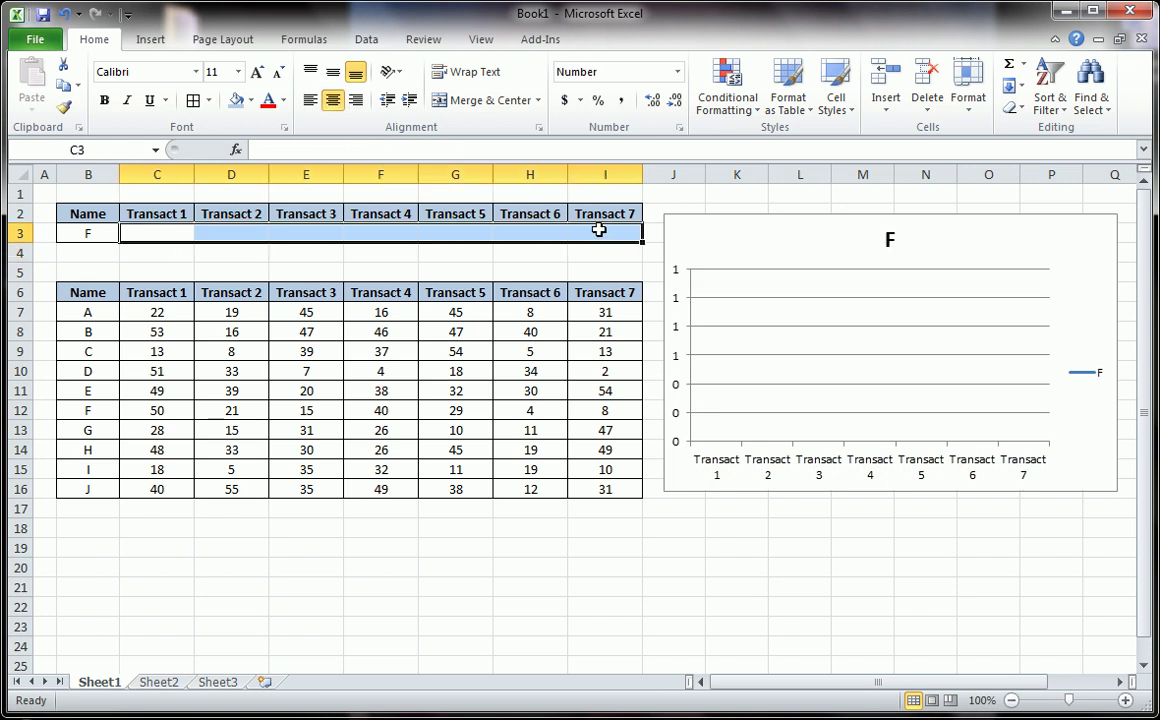
drag(160, 214, 591, 216)
click(362, 247)
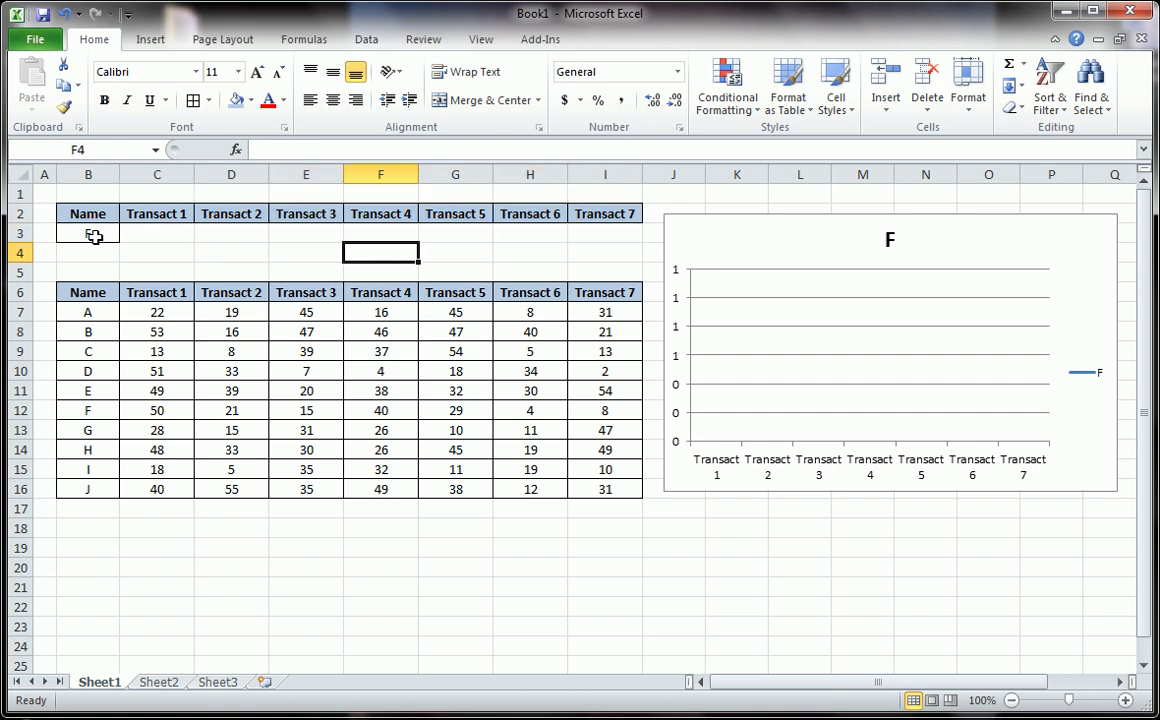
- Start a VLOOKUP formula across C3:I3 with B3 as lookup value and the absolute range $B$7:$I$16 as table array
click(133, 234)
drag(148, 234, 259, 241)
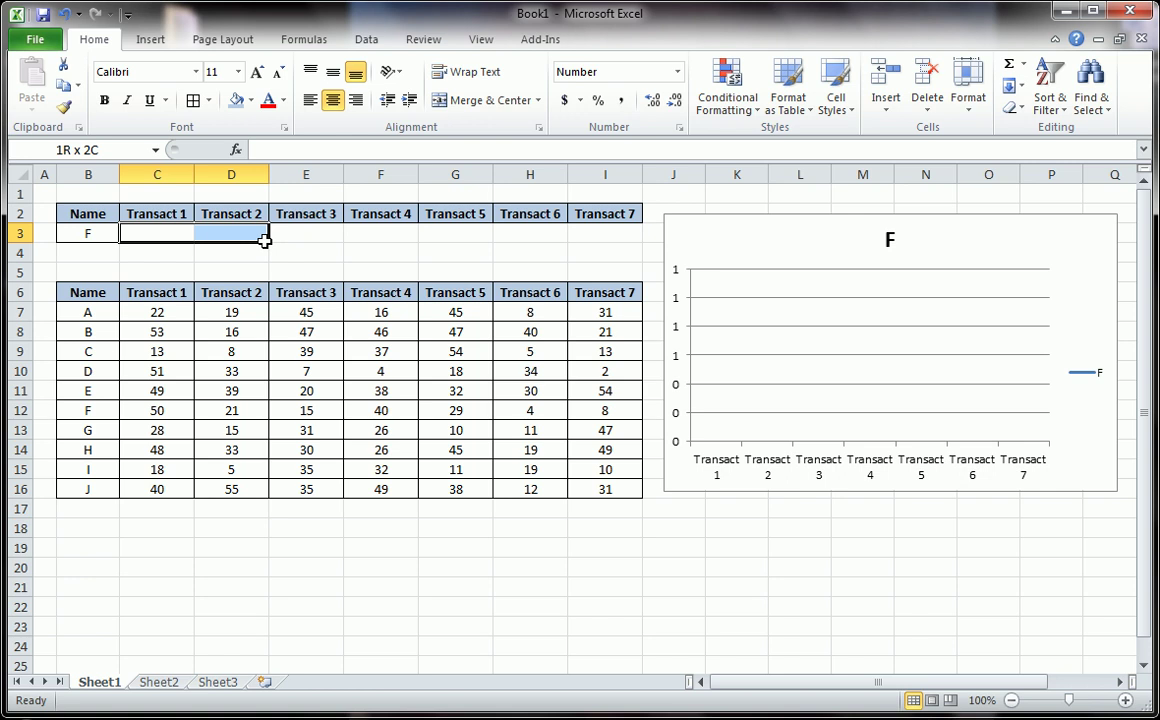
drag(264, 241, 612, 238)
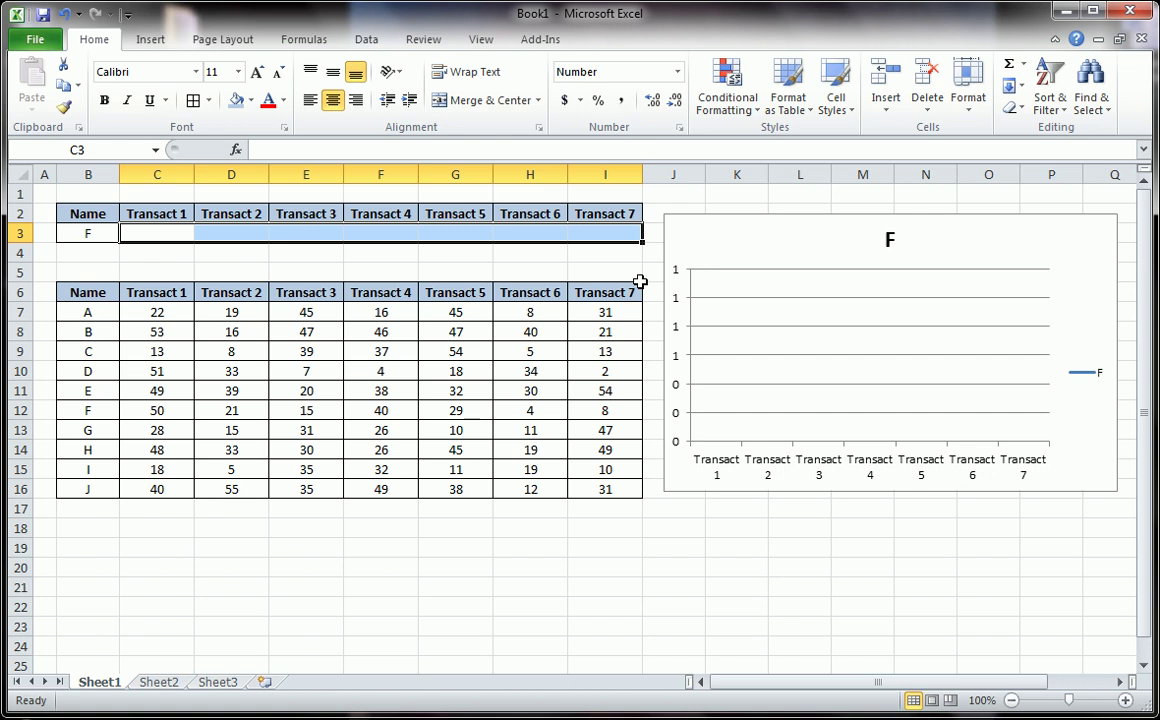
text(=vl)
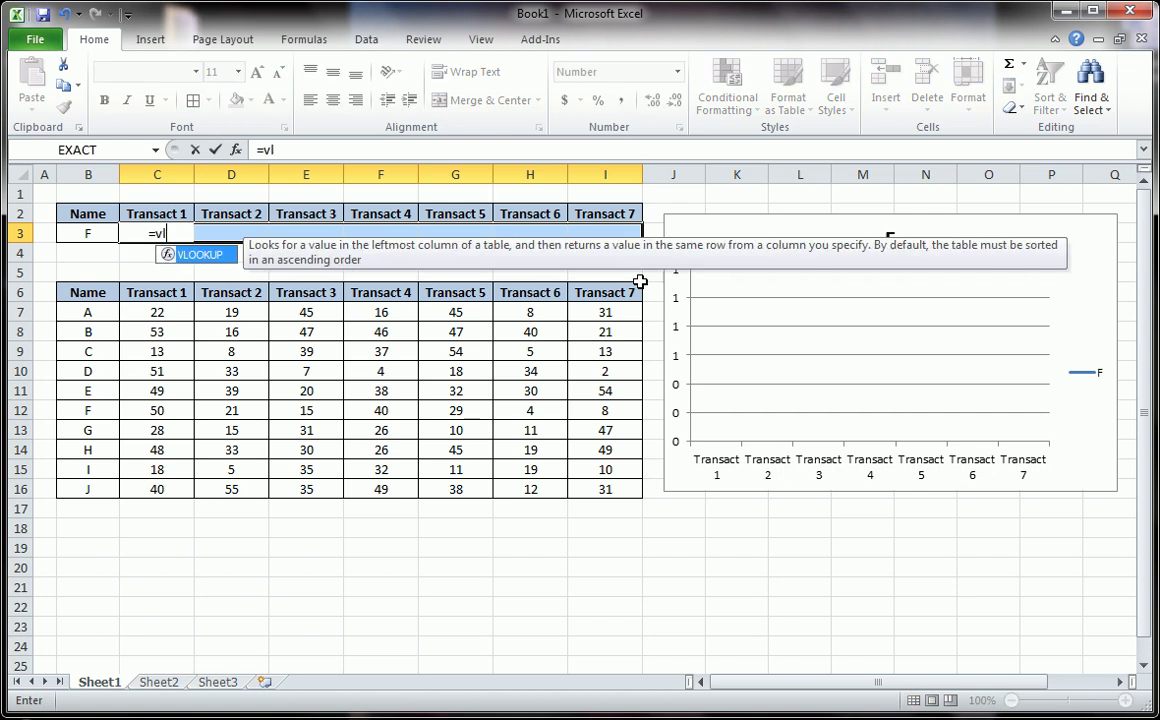
text(ookup()
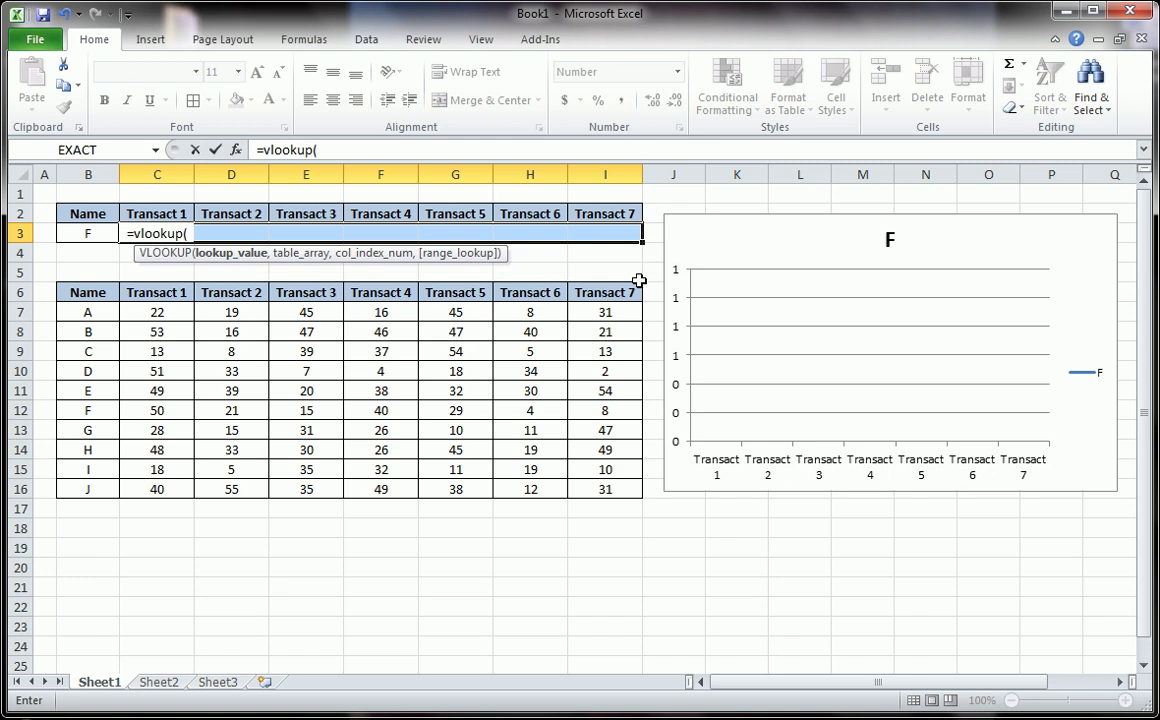
click(88, 231)
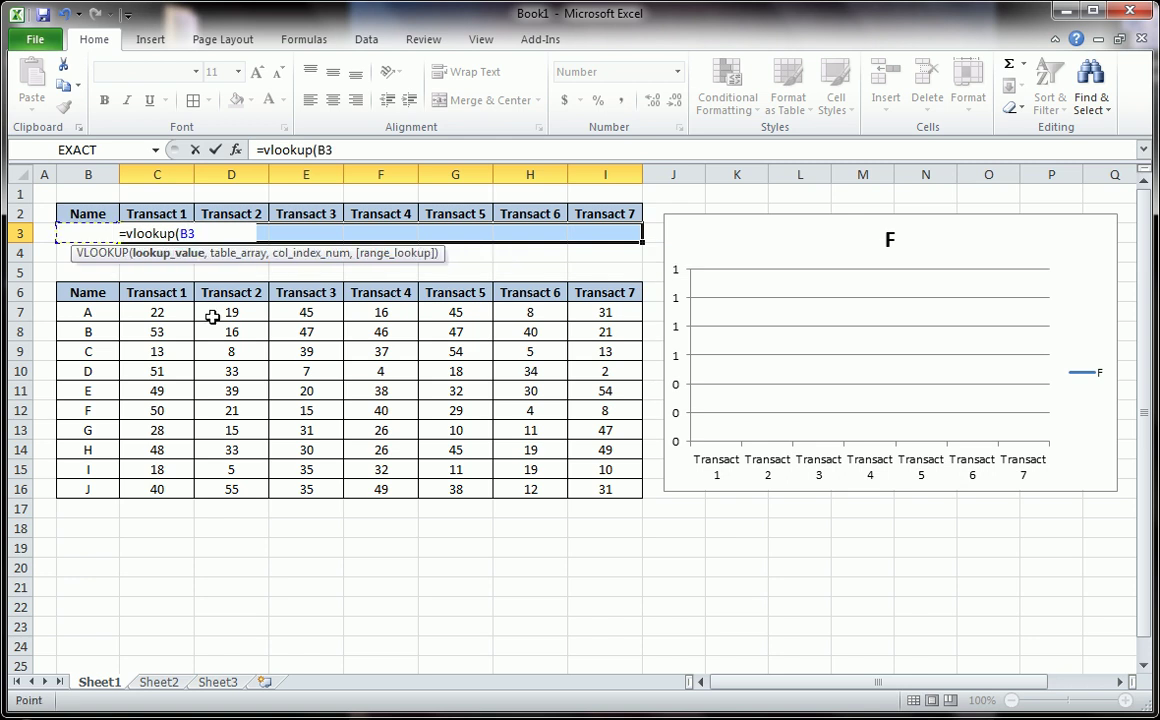
text(,)
drag(95, 311, 598, 484)
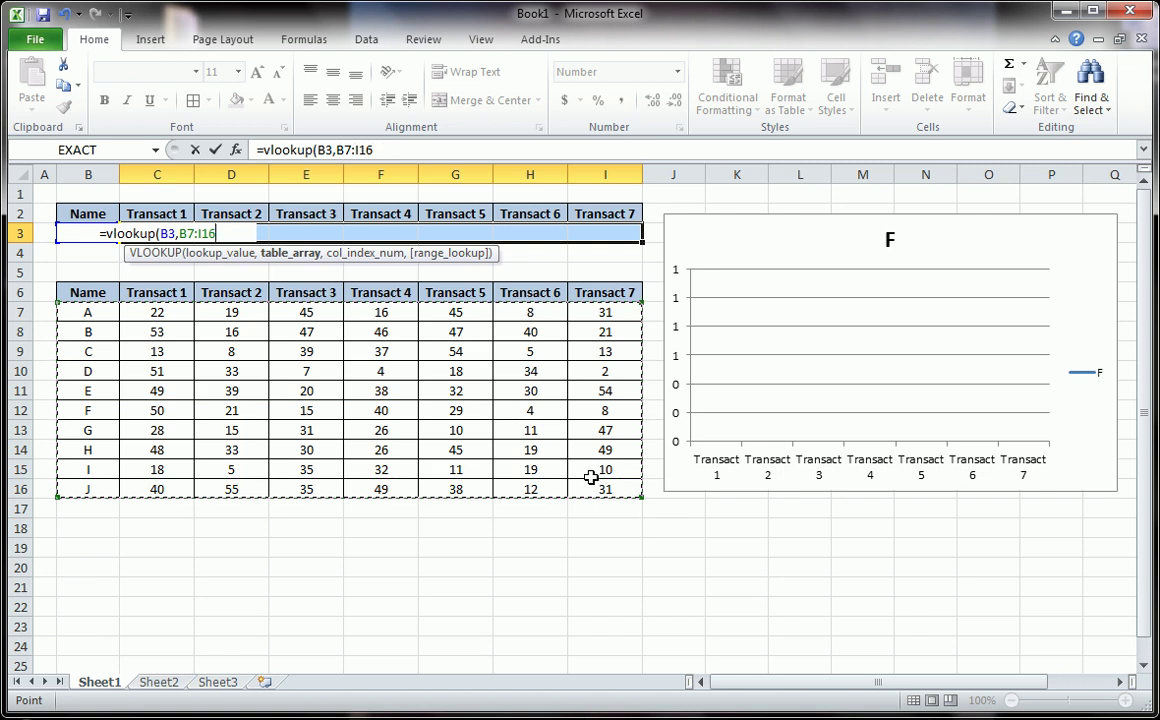
key(F4)
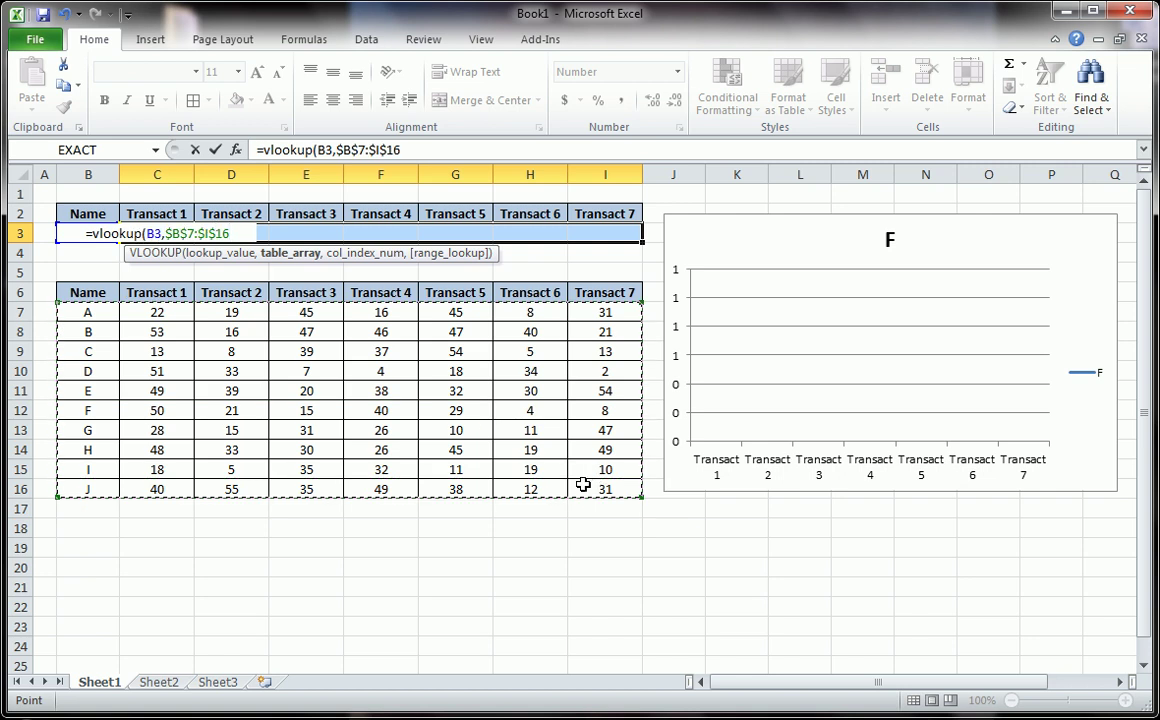
text(,)
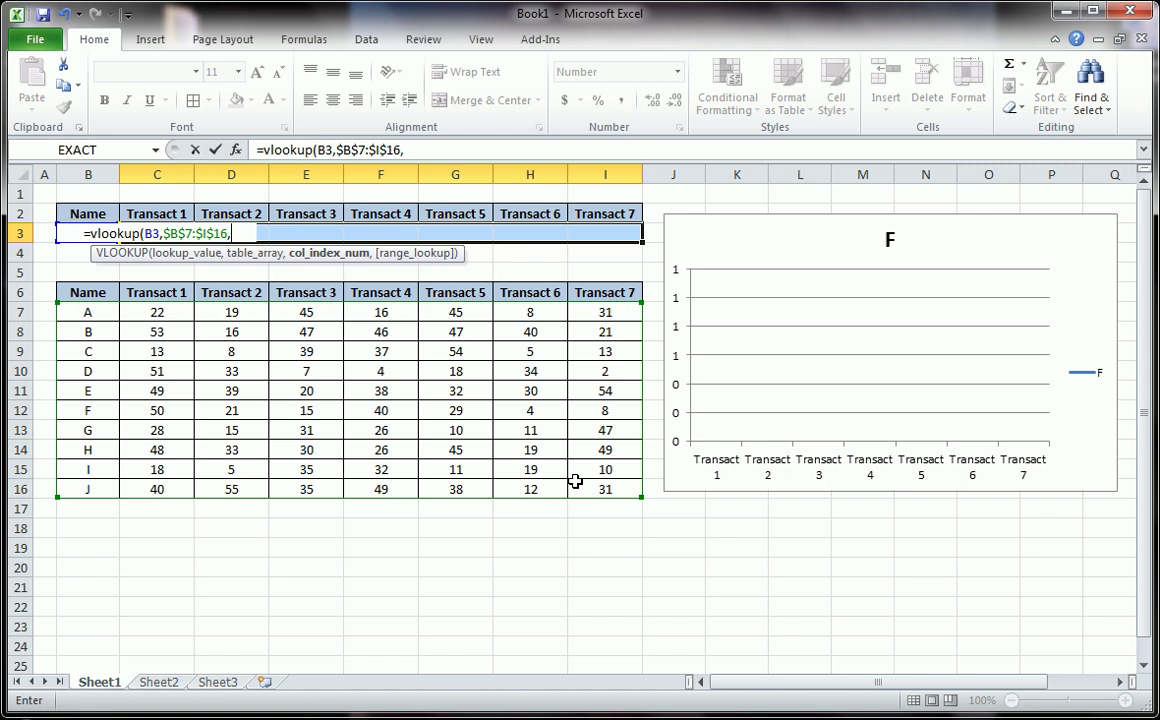
- Enter the array constant {2,3,4,5,6,7,8} as the column index of the VLOOKUP formula
text({)
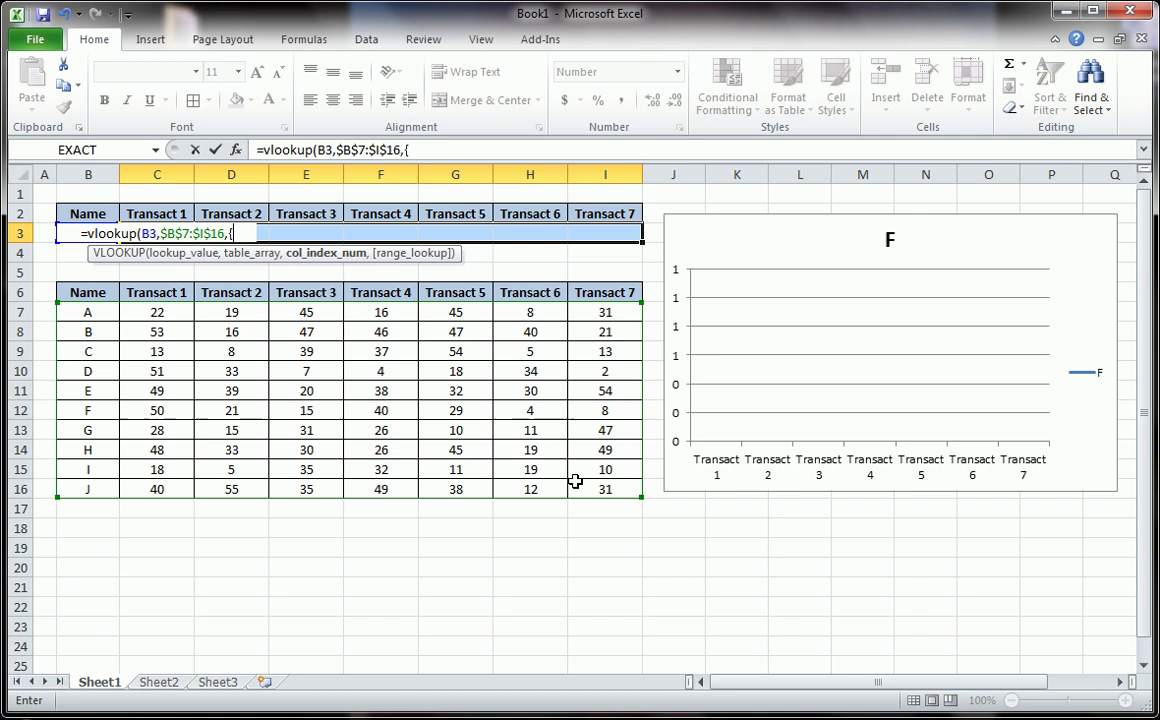
text(2)
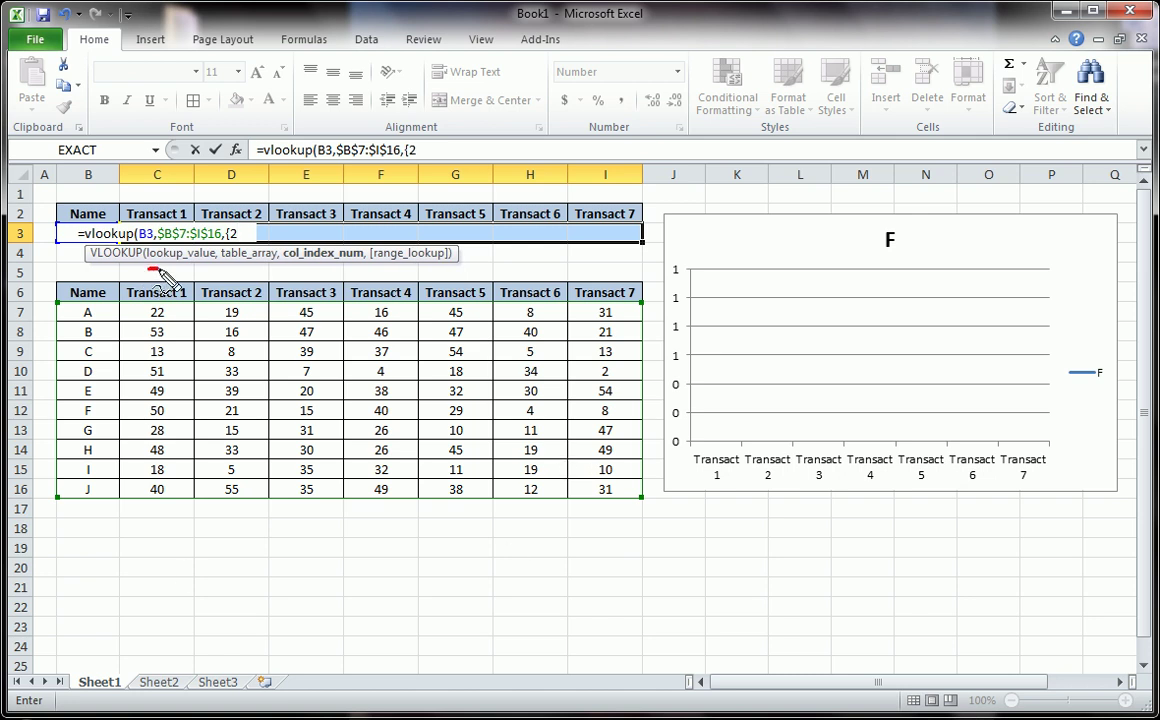
mouse_move(160, 275)
mouse_down()
mouse_move(238, 275)
mouse_move(230, 288)
mouse_up()
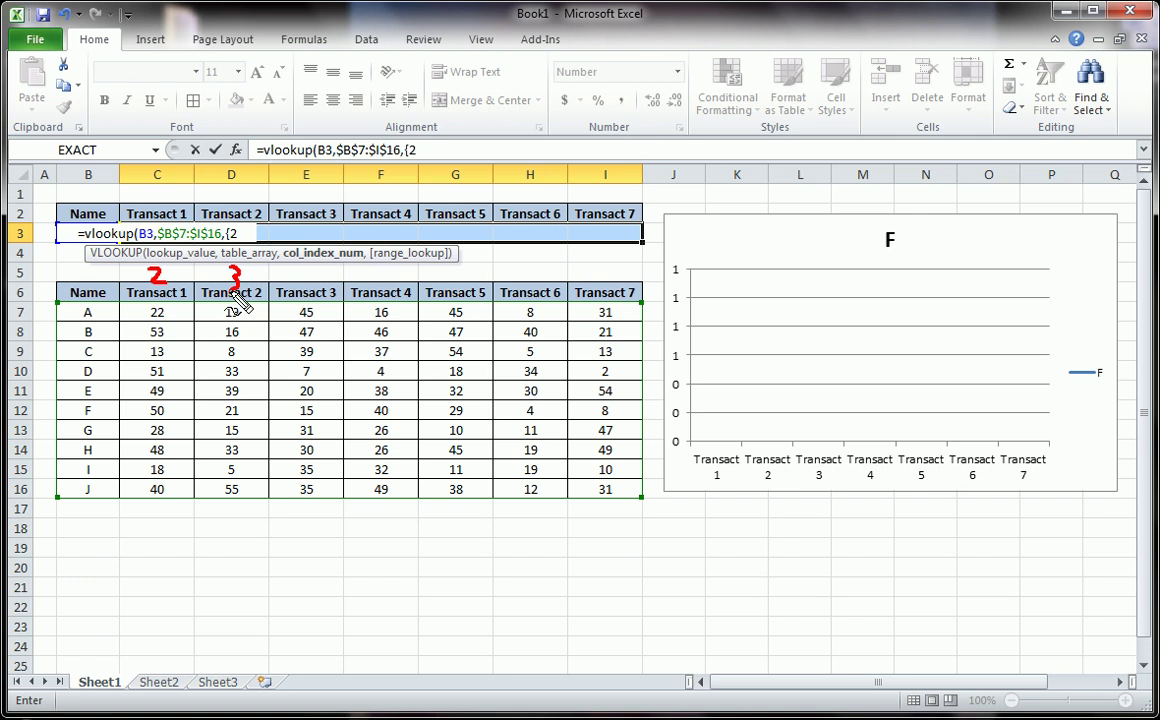
drag(598, 263, 591, 287)
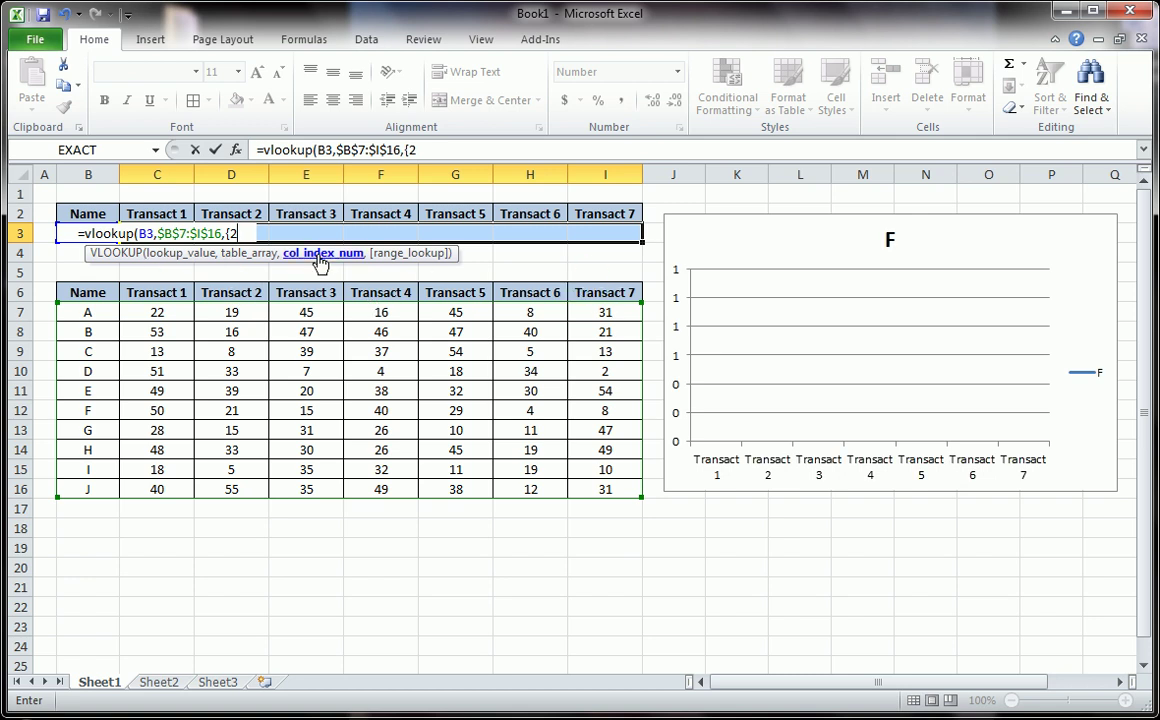
text(,)
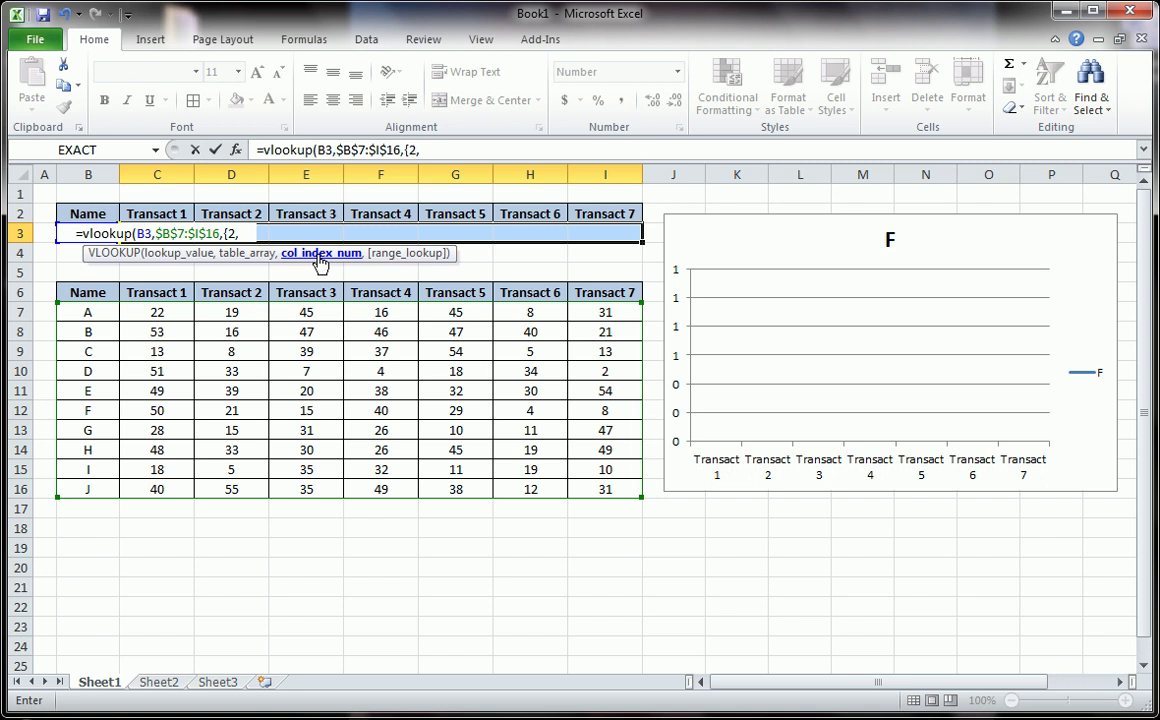
text(3)
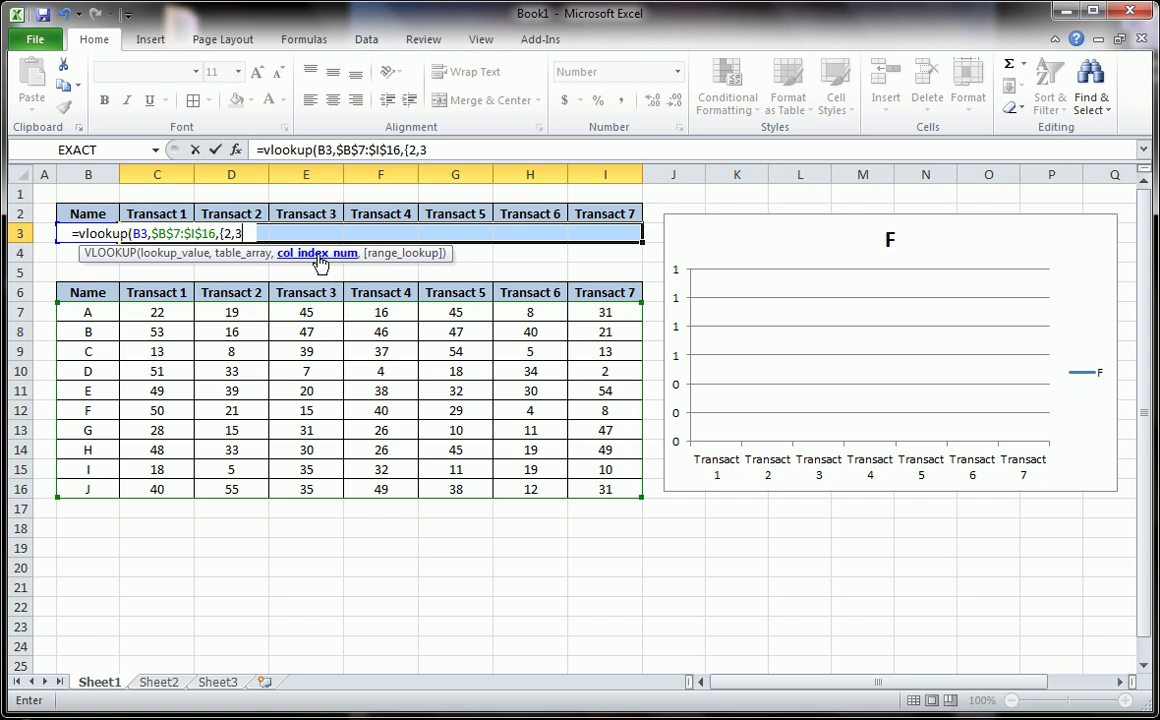
text(,)
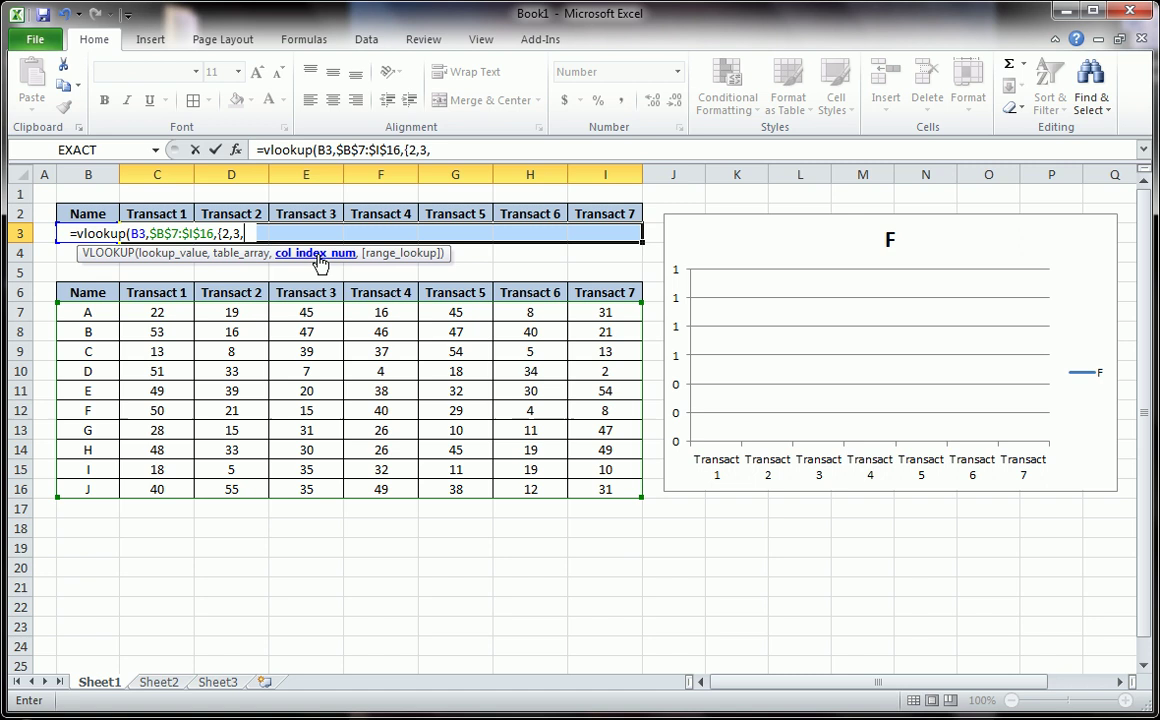
text(4,)
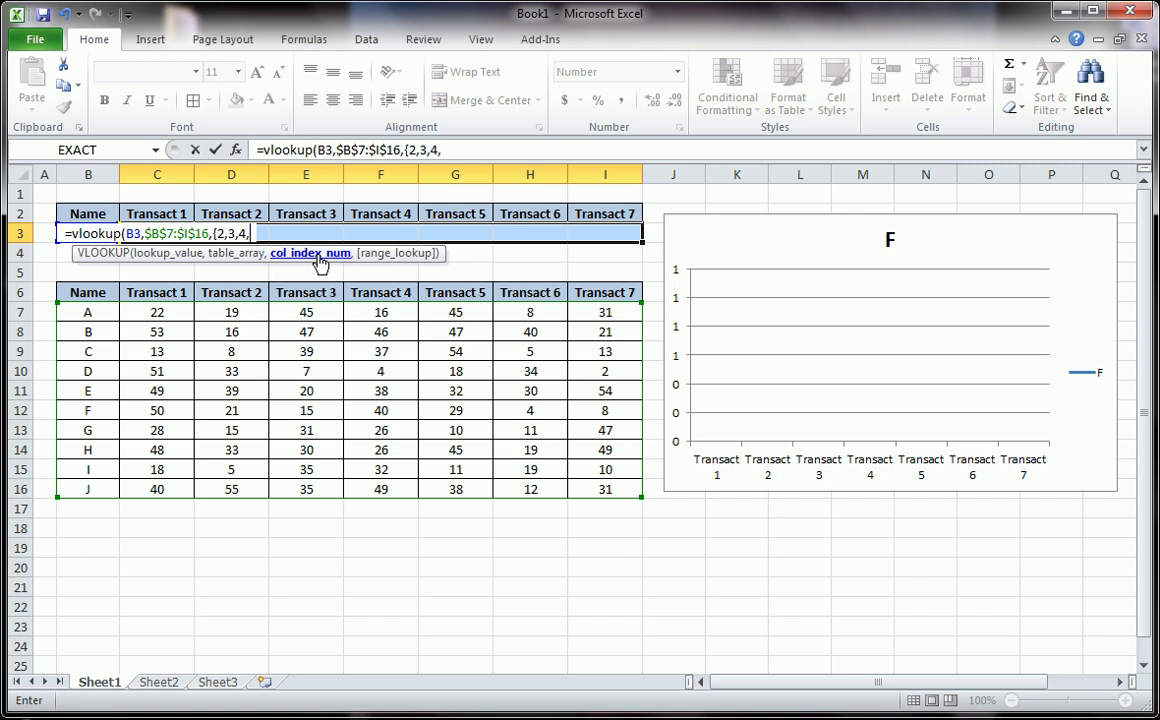
text(5,6,7,)
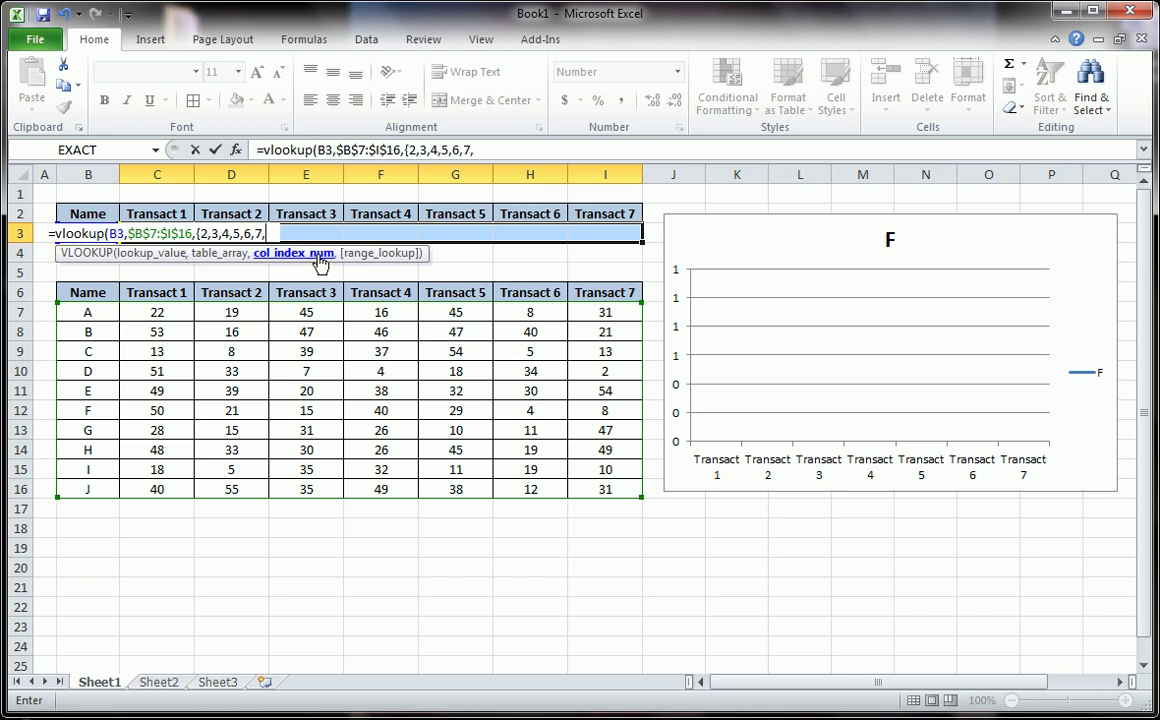
text(8})
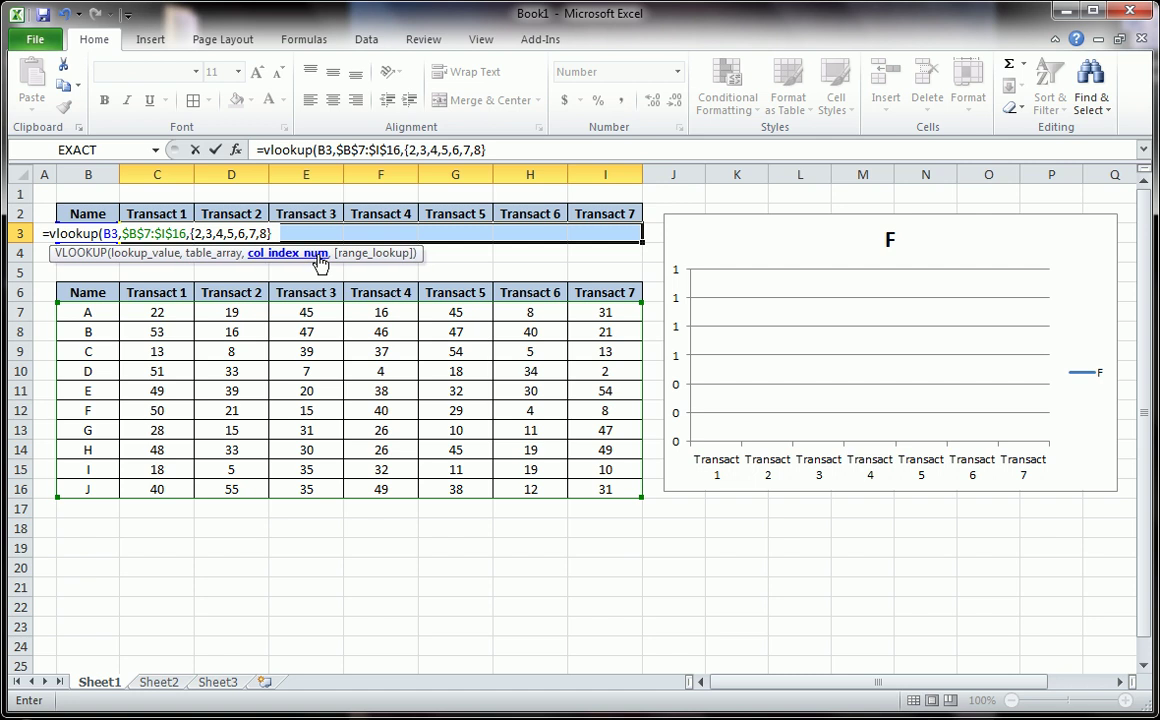
- Finish the VLOOKUP with FALSE for an exact match and enter it as an array formula across C3:I3
text(,)
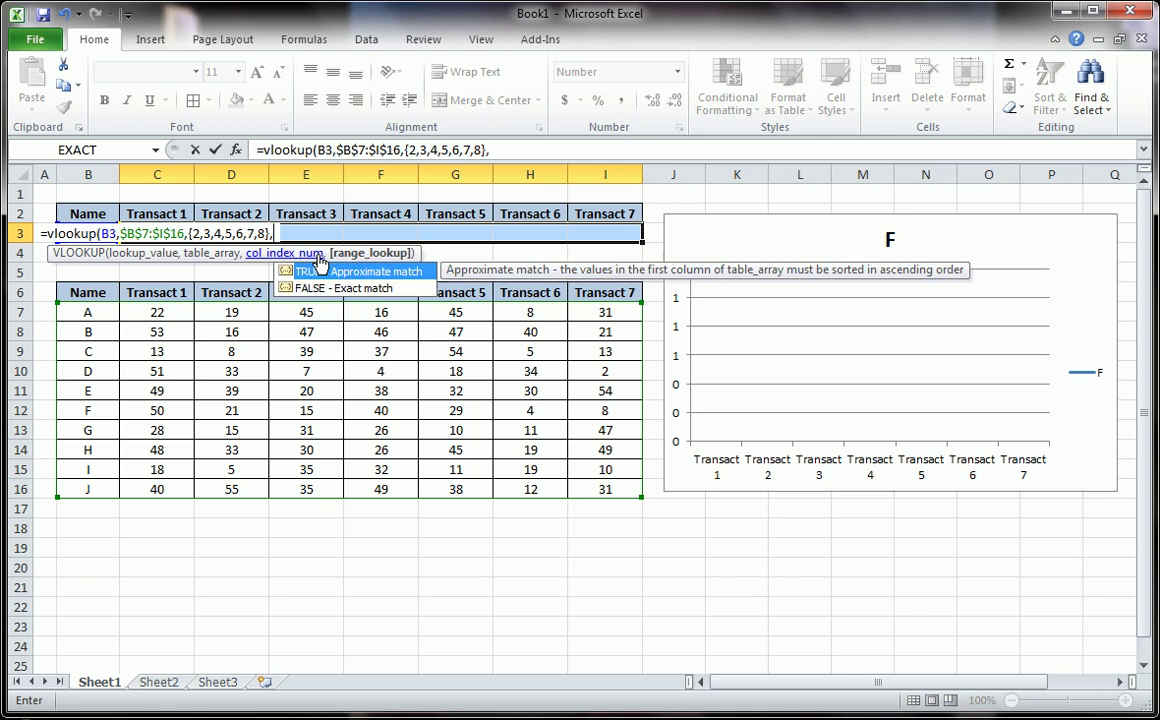
text(false))
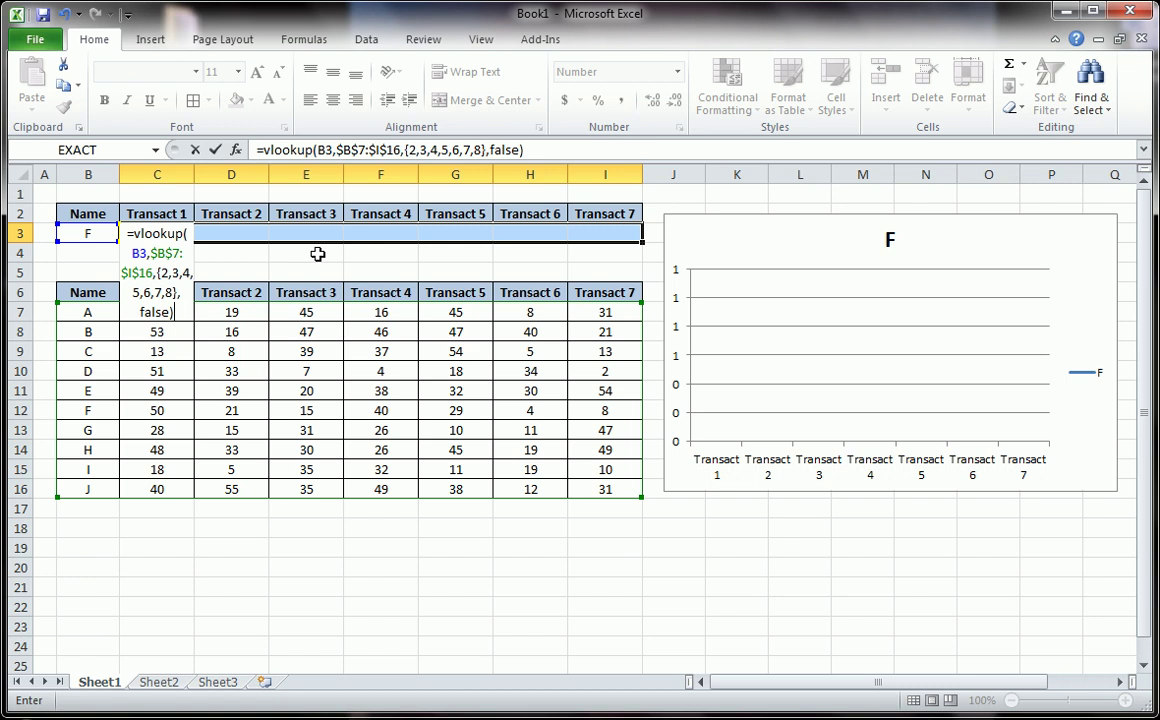
key(ctrl+shift+Return)
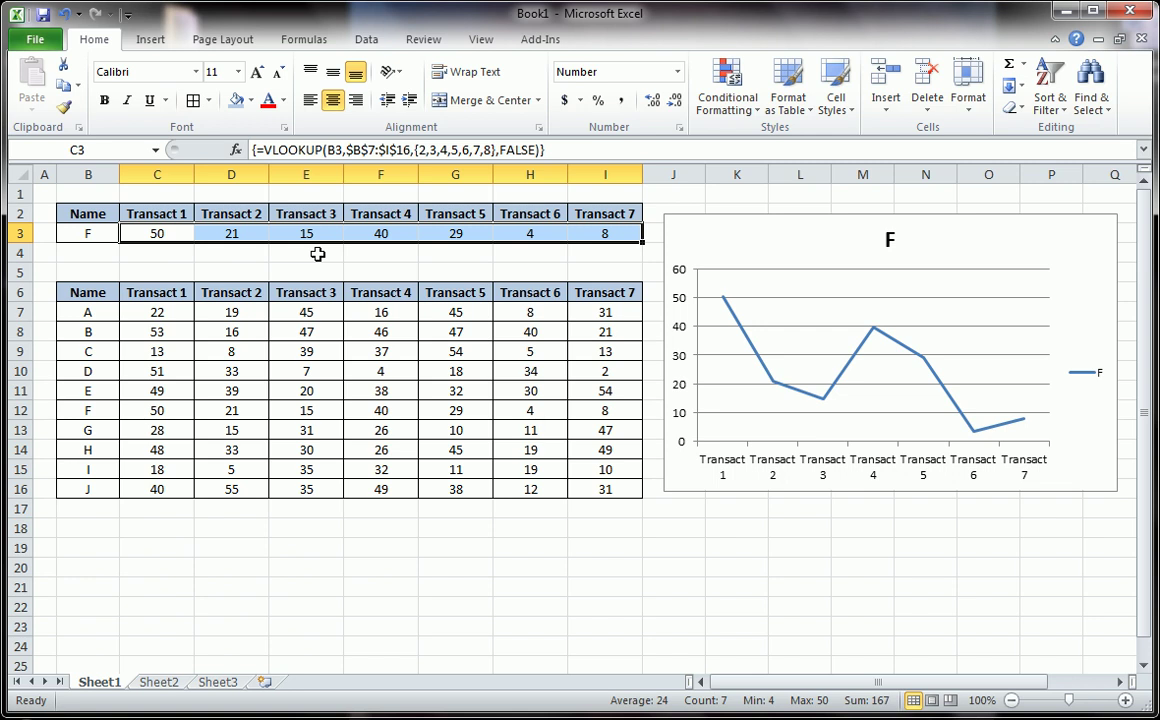
- Inspect the array formula in the individual result cells from D3 to I3 and across the whole C3:I3 range
click(224, 232)
click(313, 232)
click(414, 236)
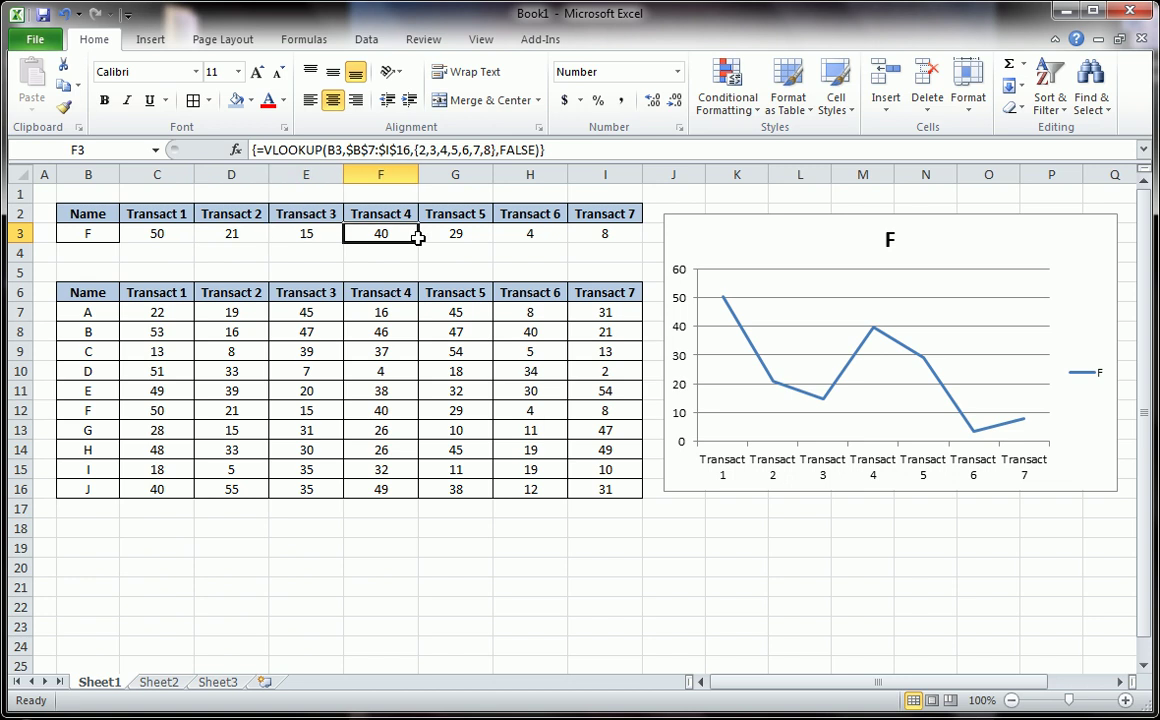
click(488, 235)
click(563, 235)
click(607, 235)
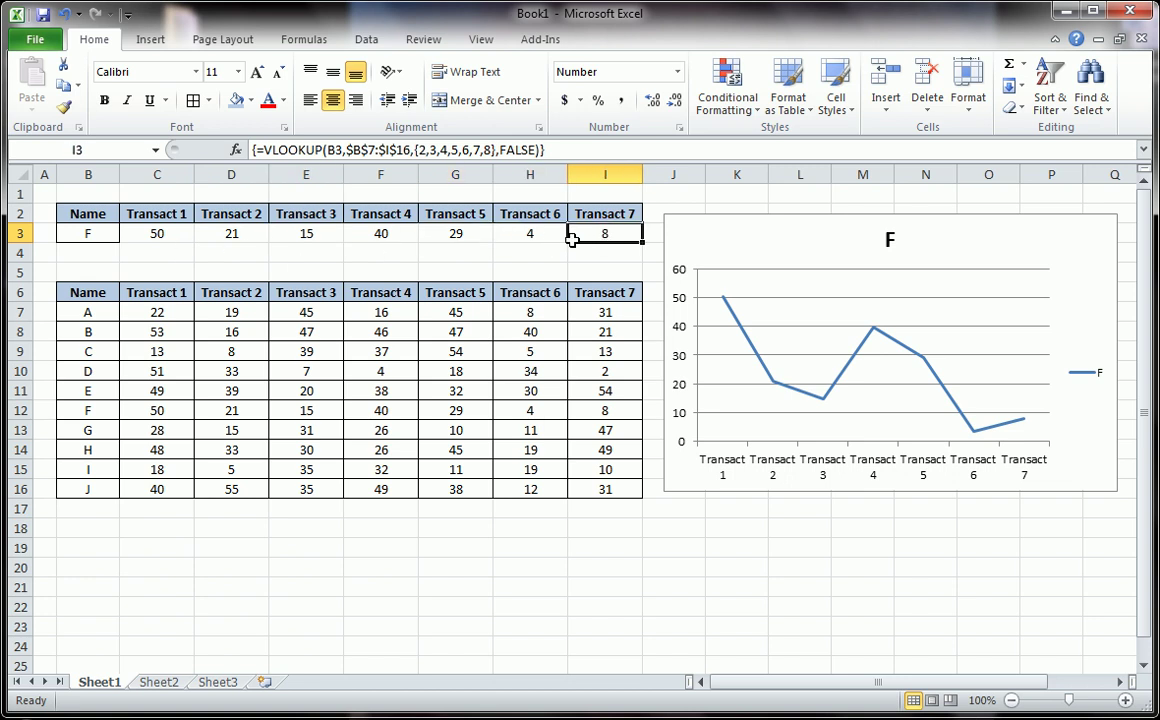
drag(172, 232, 575, 233)
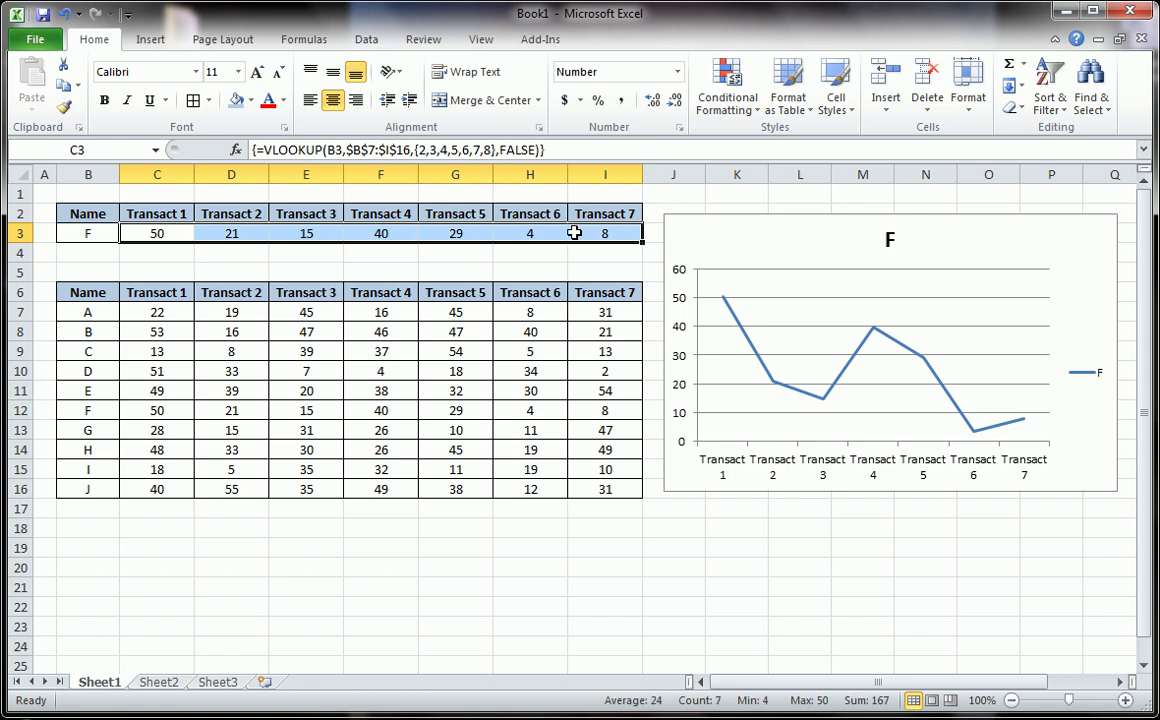
- Check the chart's source ranges in rows 2 and 3 and move the chart slightly up and closer to the data table
click(462, 272)
click(693, 259)
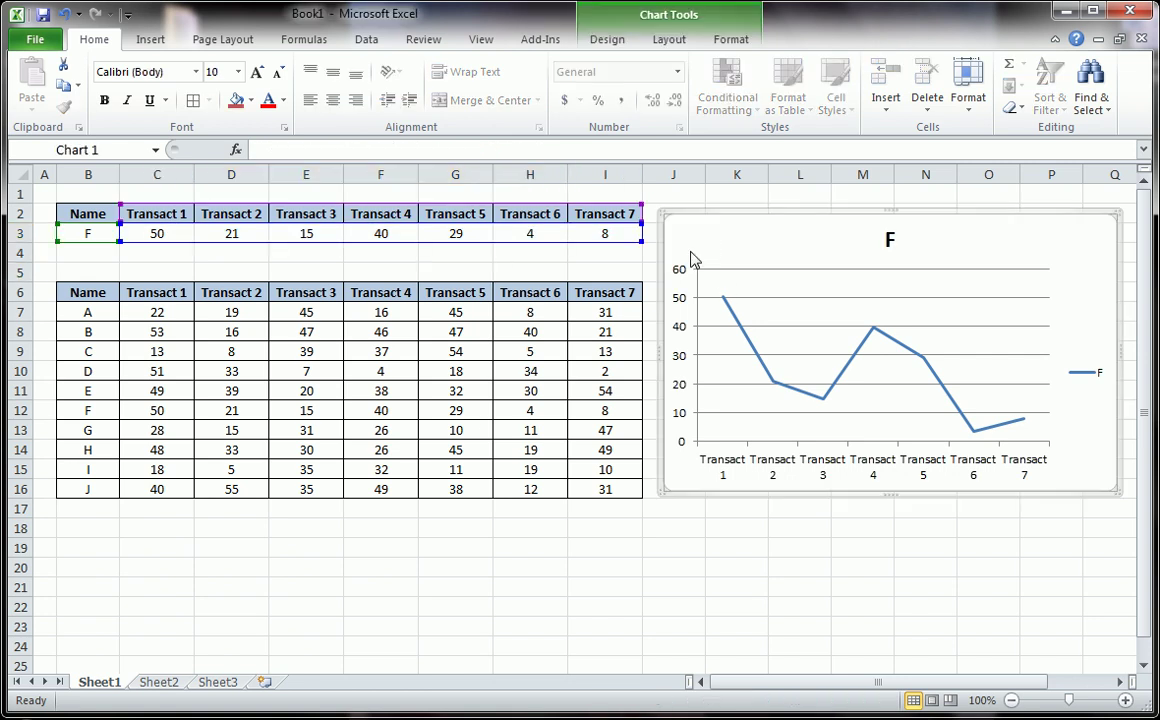
click(497, 270)
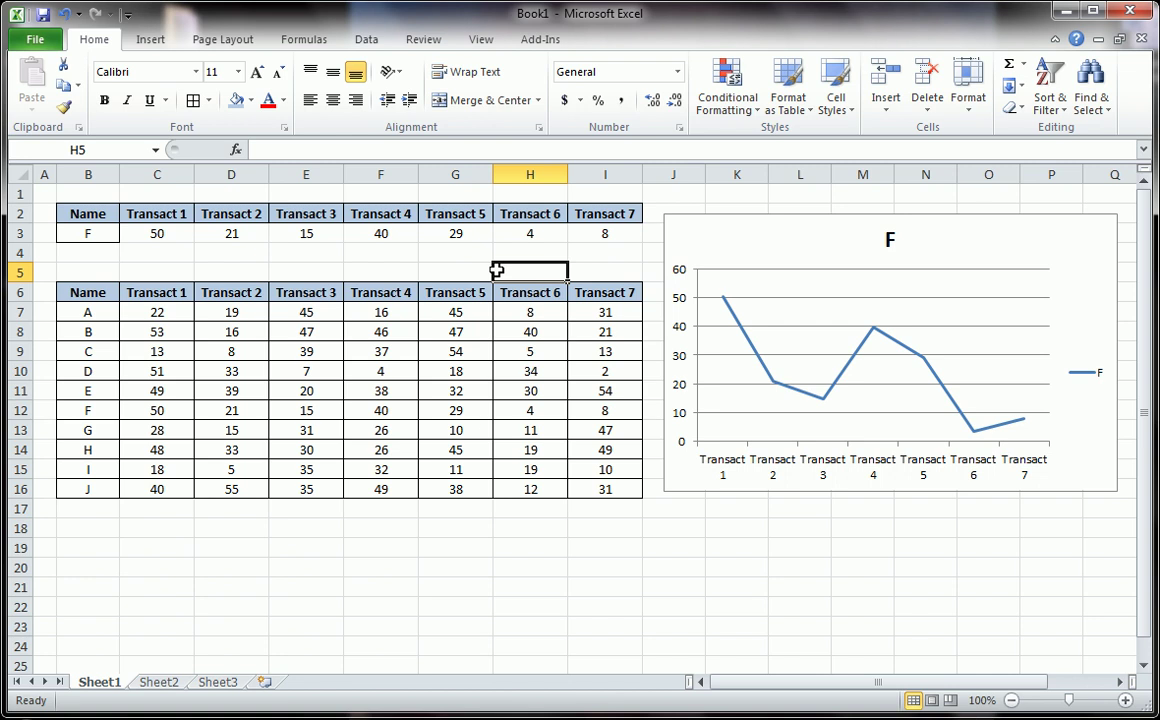
drag(690, 224, 681, 217)
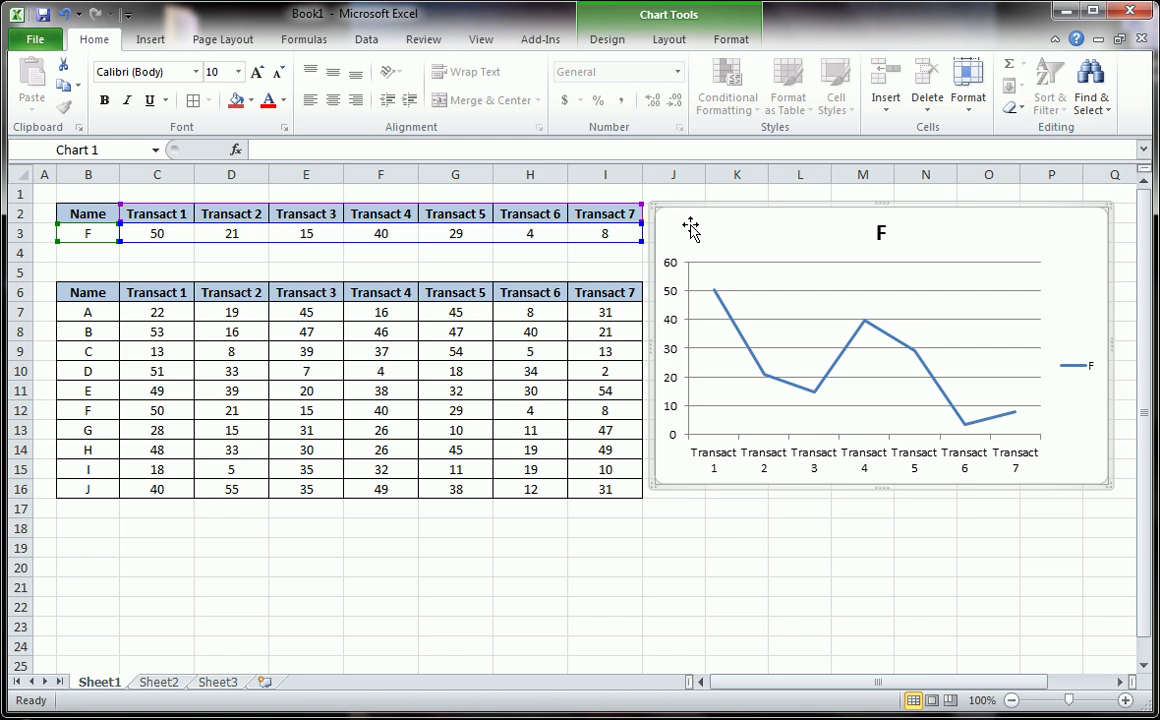
click(594, 262)
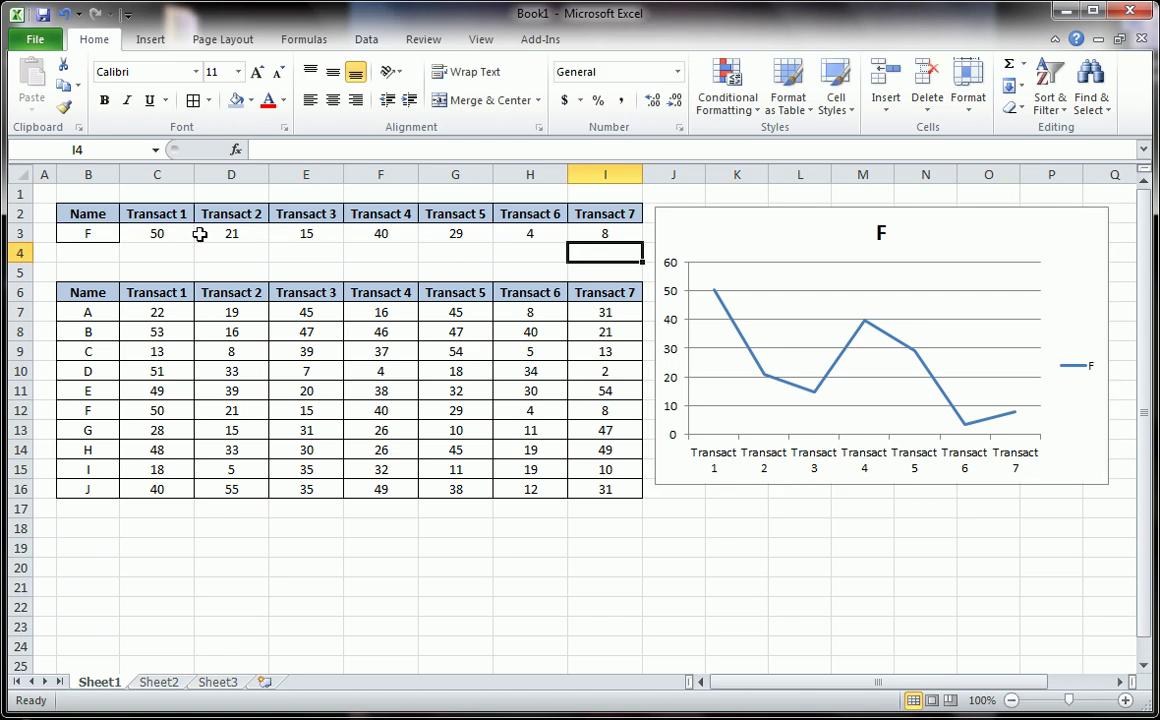
- Change the lookup name in B3 to D
click(101, 233)
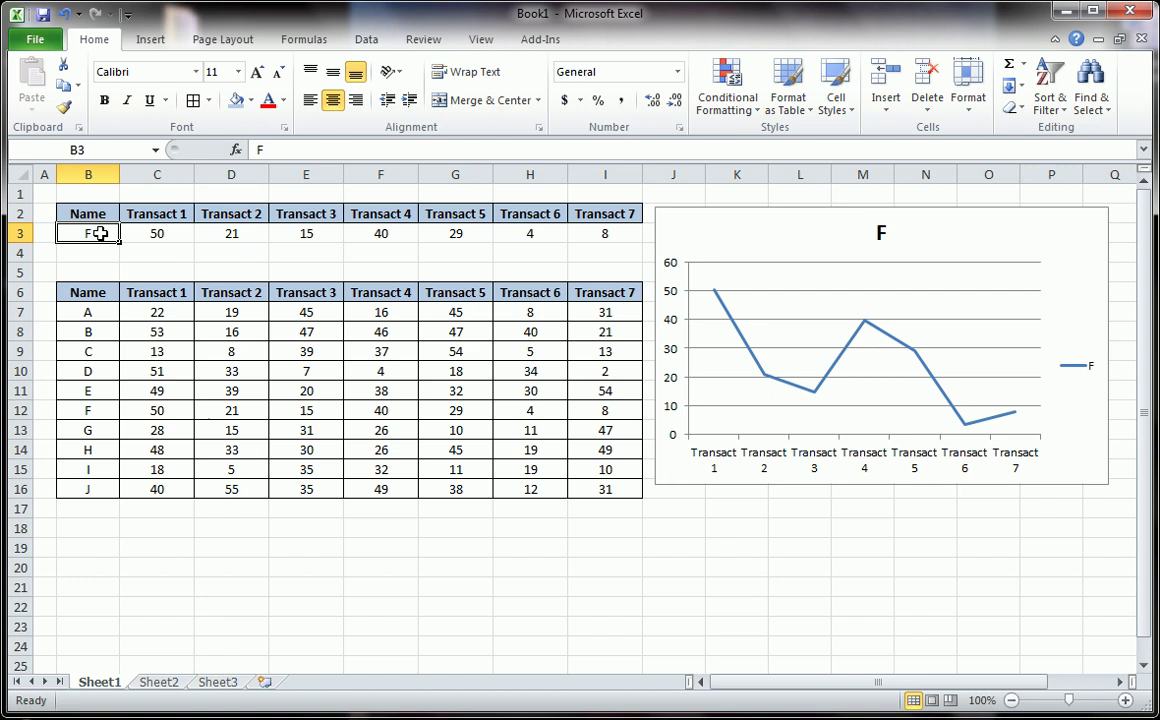
text(D)
key(Return)
click(94, 233)
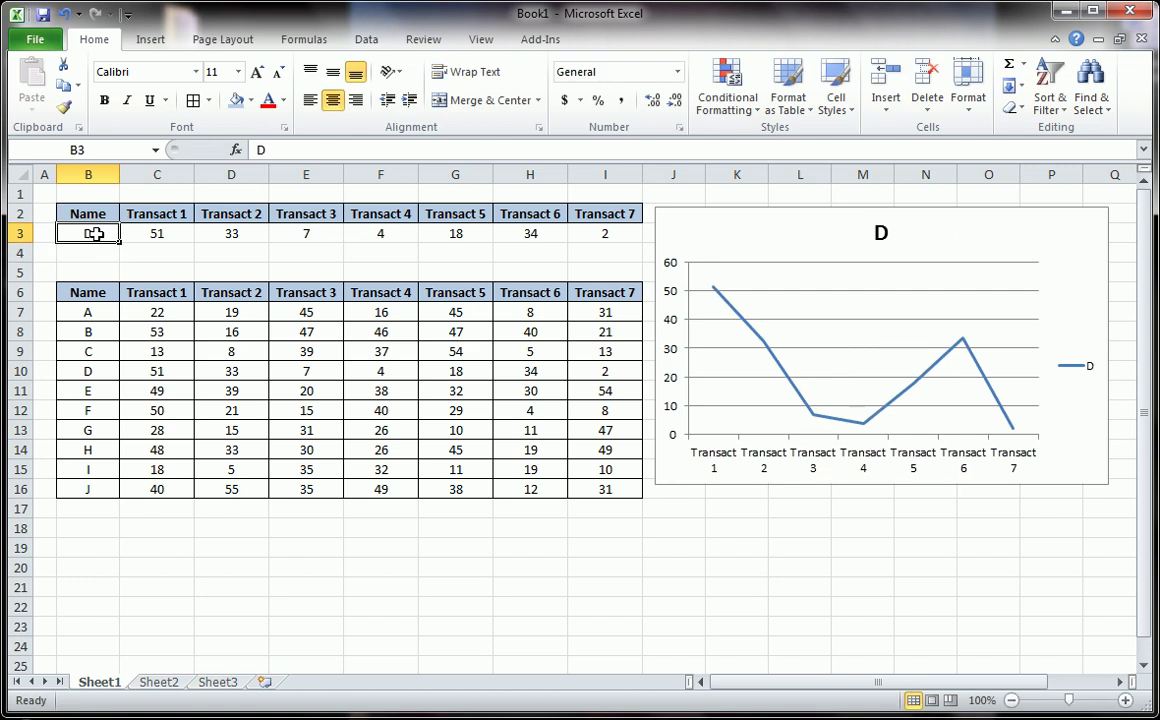
- Compare the C3:I3 results with the D row of the source table and the chart, and review the formula's column index array
drag(157, 233, 592, 235)
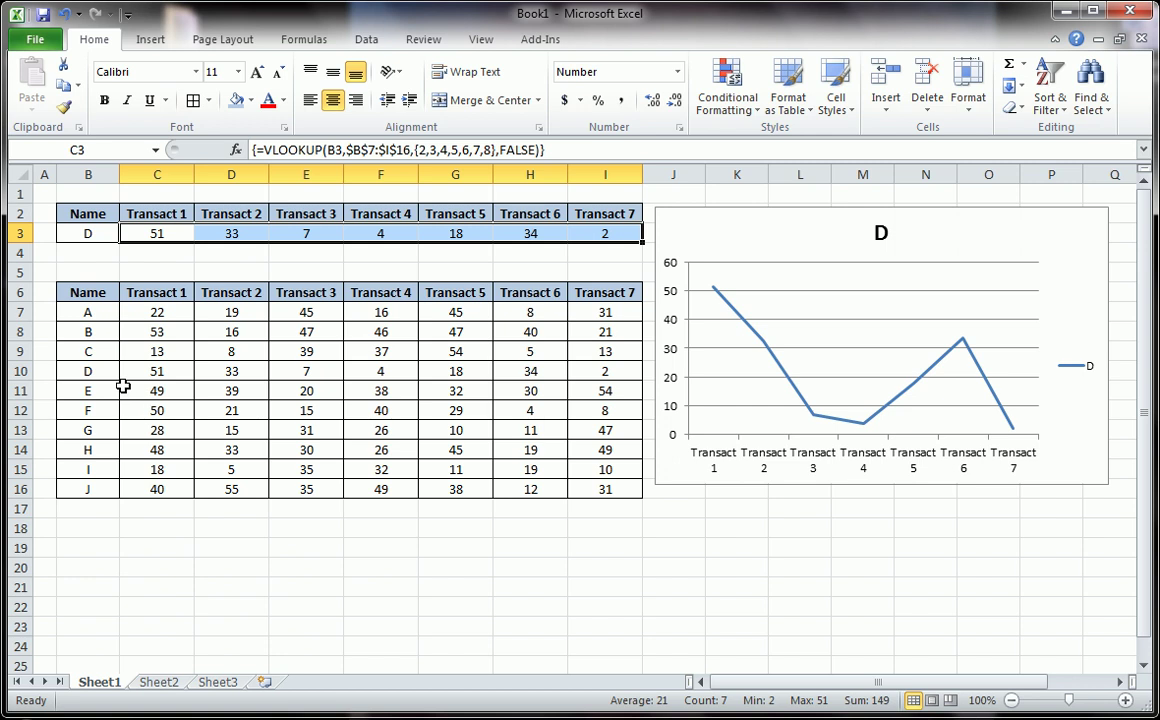
mouse_move(80, 362)
mouse_down()
mouse_move(555, 358)
mouse_move(598, 396)
mouse_move(85, 380)
mouse_move(202, 374)
mouse_up()
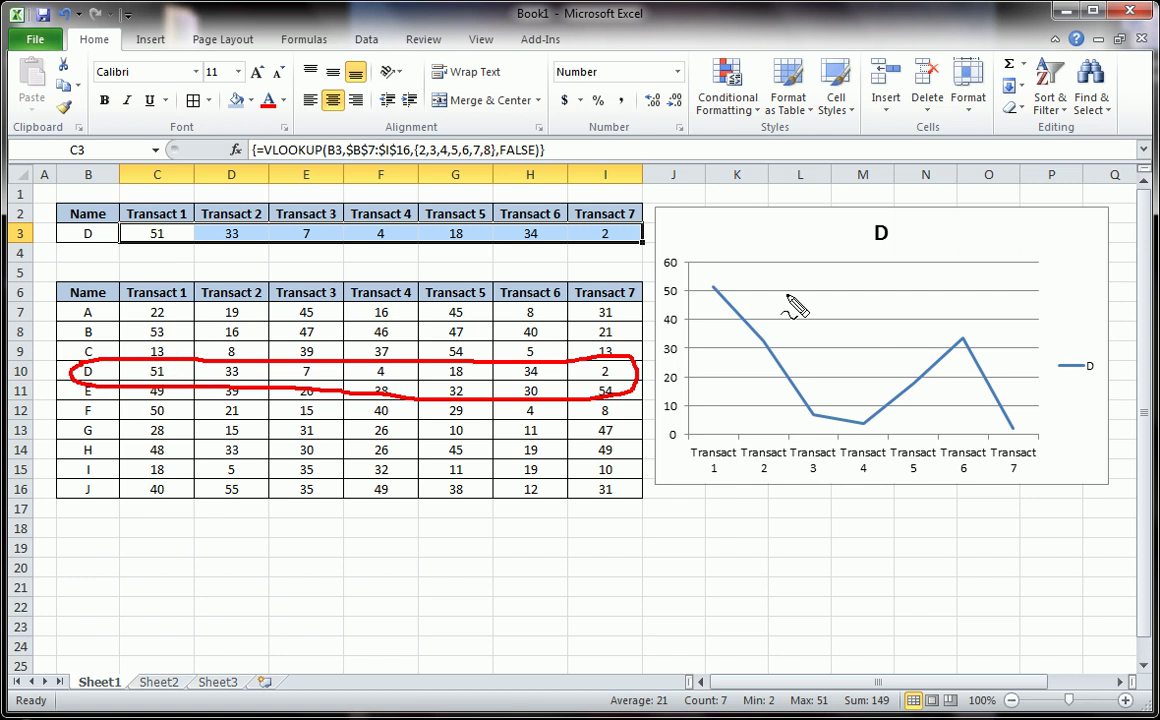
mouse_move(750, 262)
mouse_down()
mouse_move(985, 275)
mouse_move(757, 255)
mouse_up()
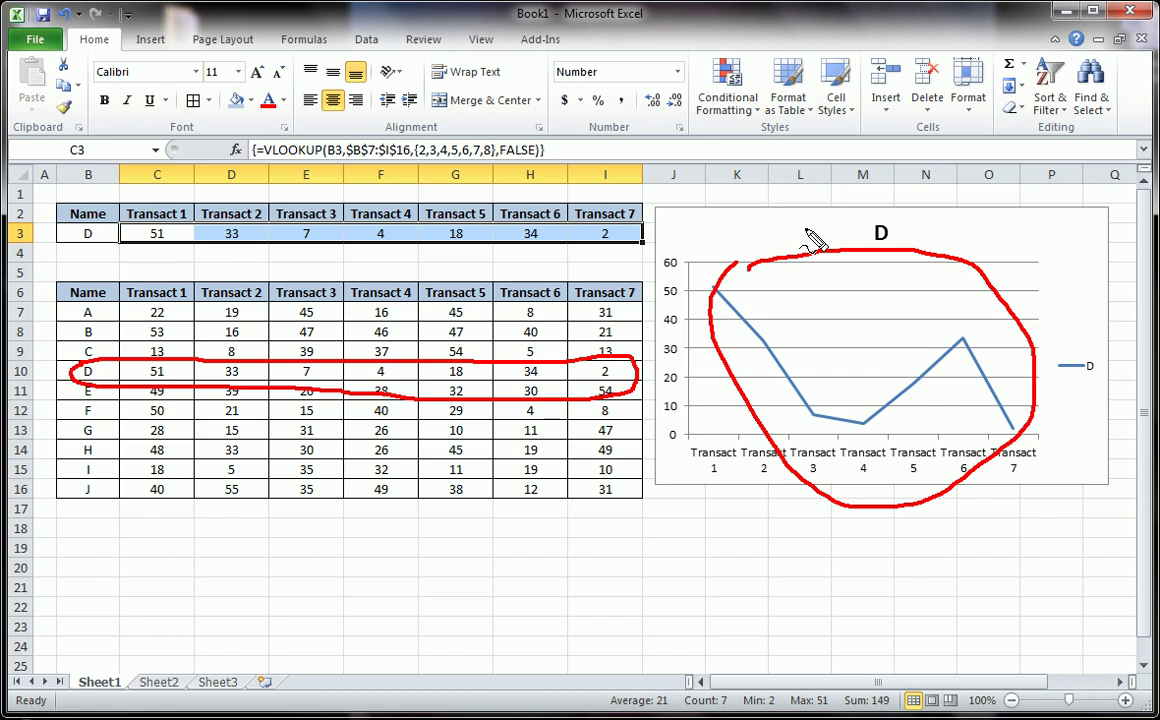
key(e)
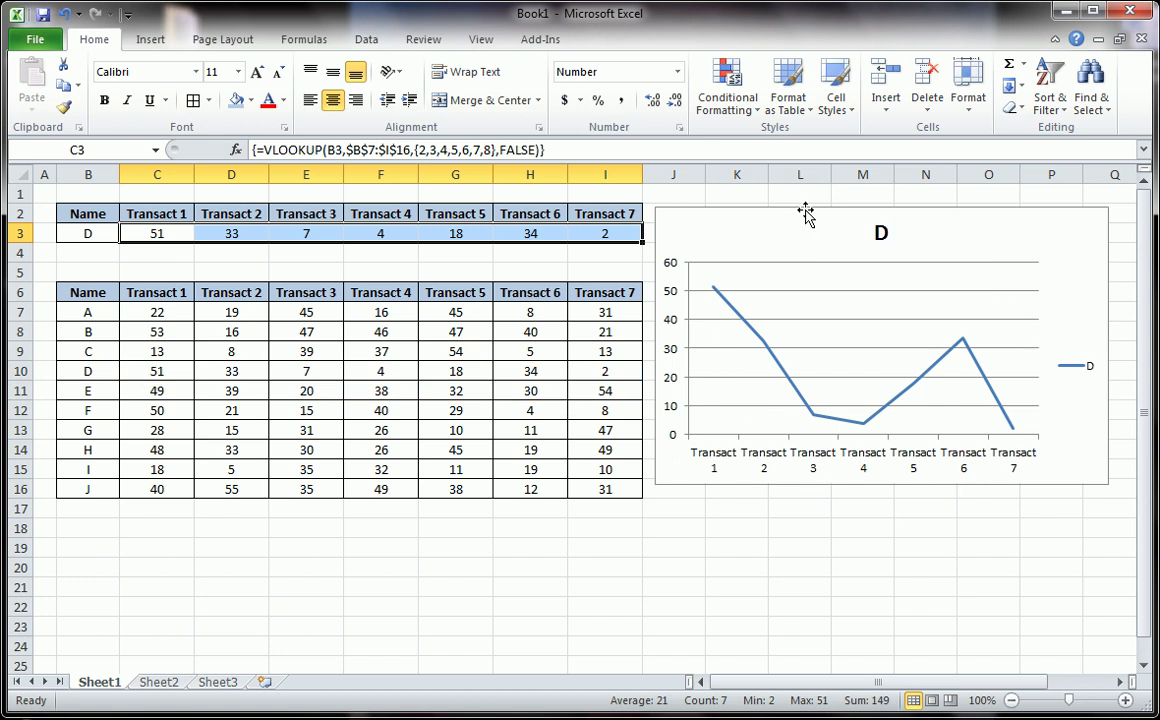
mouse_move(403, 145)
mouse_down()
mouse_move(478, 140)
mouse_move(500, 158)
mouse_move(420, 172)
mouse_move(408, 148)
mouse_up()
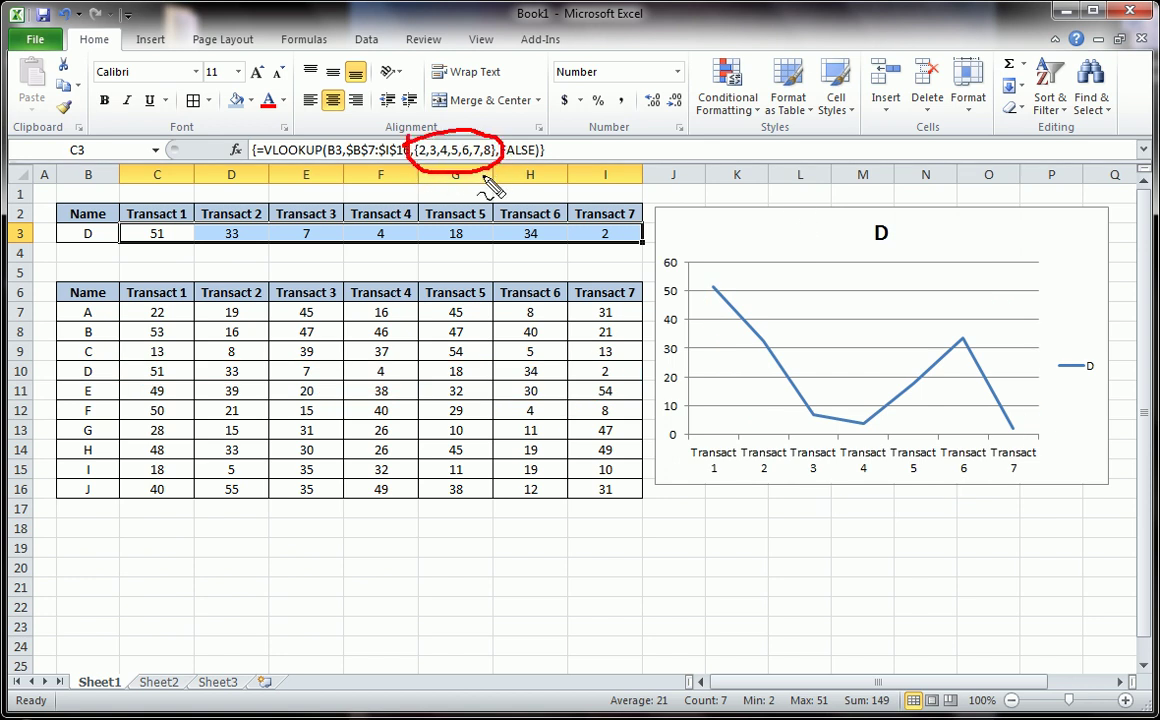
mouse_move(121, 217)
mouse_down()
mouse_move(615, 205)
mouse_move(440, 257)
mouse_move(260, 264)
mouse_move(129, 254)
mouse_move(122, 212)
mouse_up()
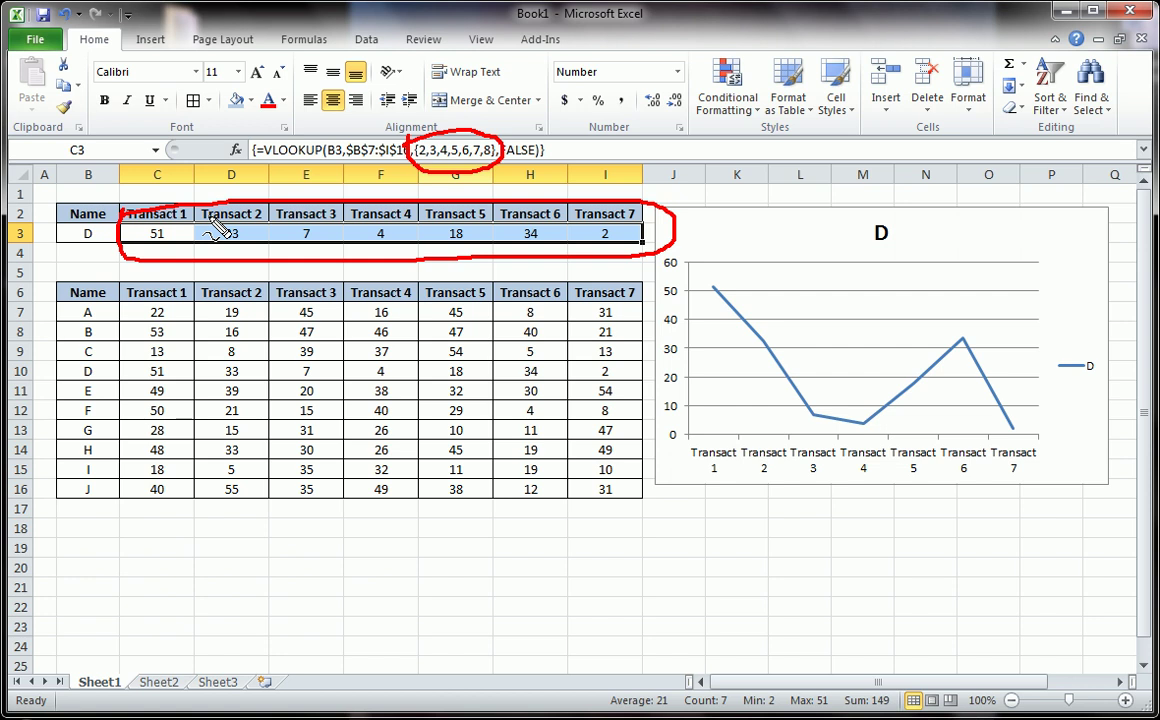